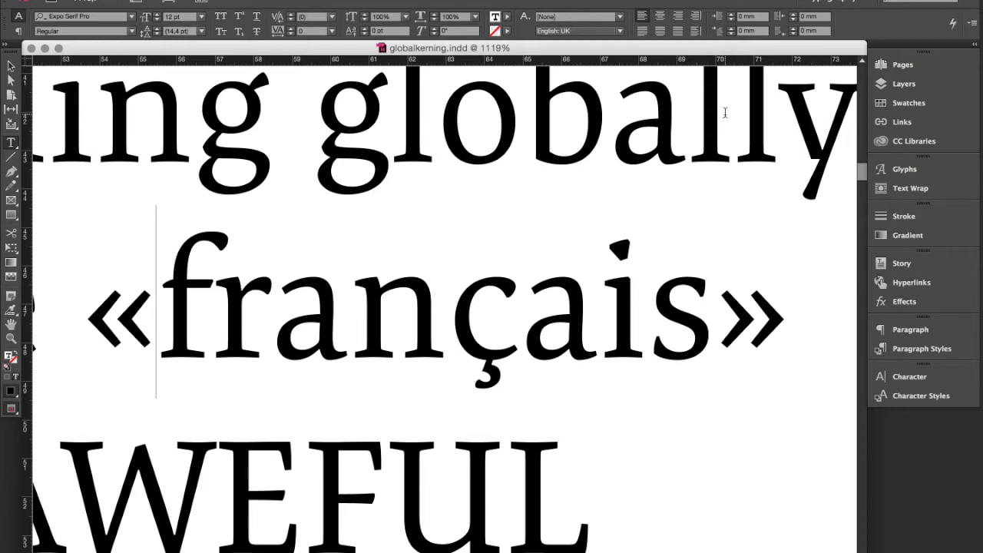
Reset the closing guillemet after français to Metrics kerning.
key(Right)
key(Right)
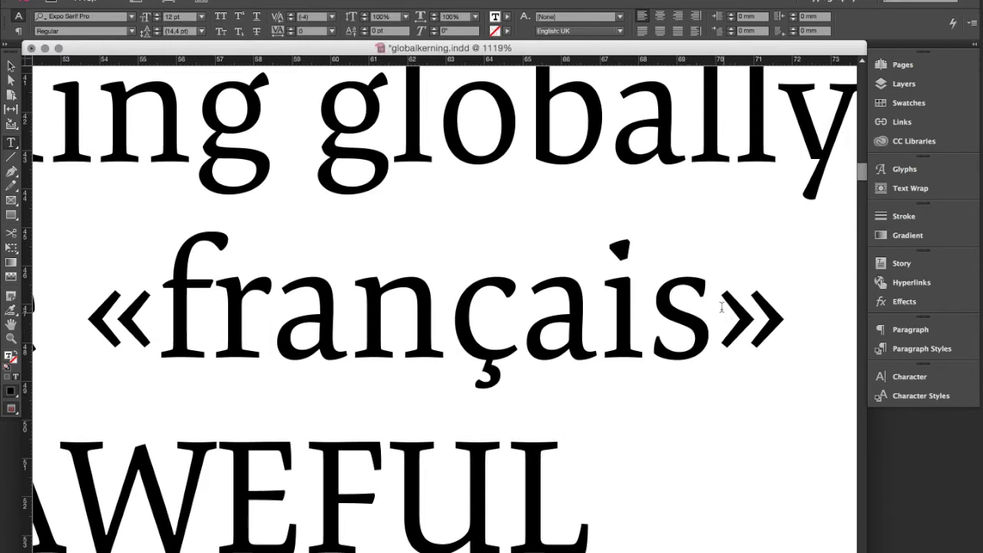
drag(726, 323, 778, 315)
key(super+alt+q)
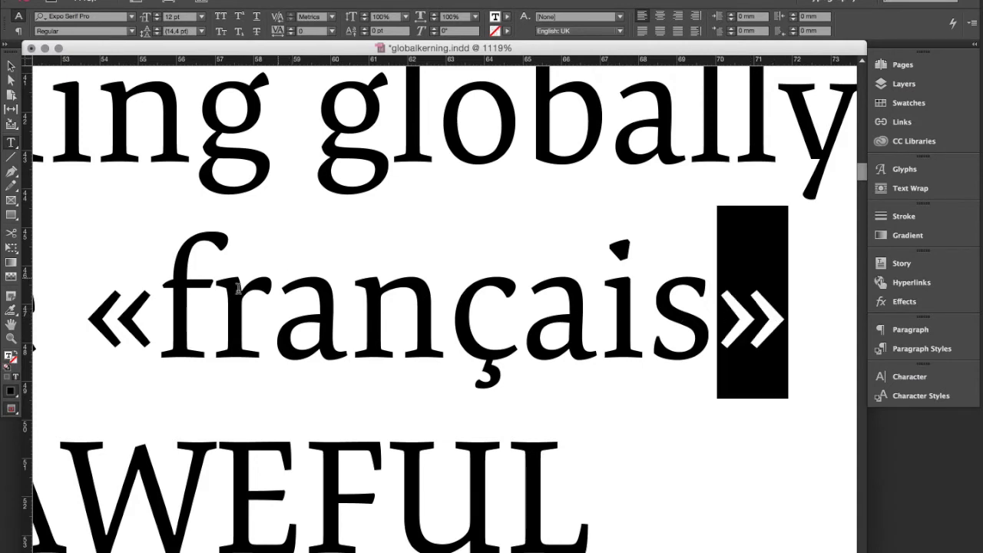
Give the opening guillemet before français a tracking of 50.
drag(154, 338, 87, 328)
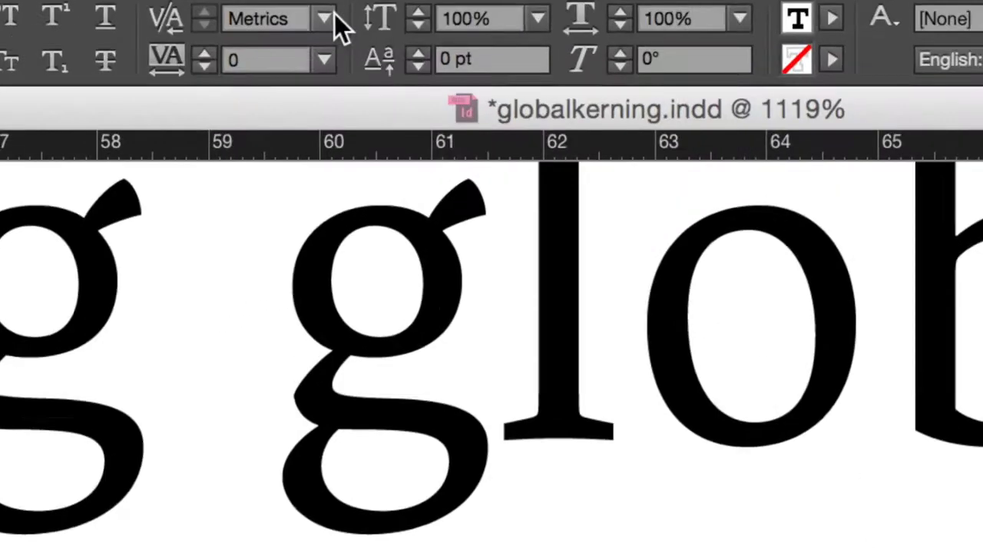
click(333, 16)
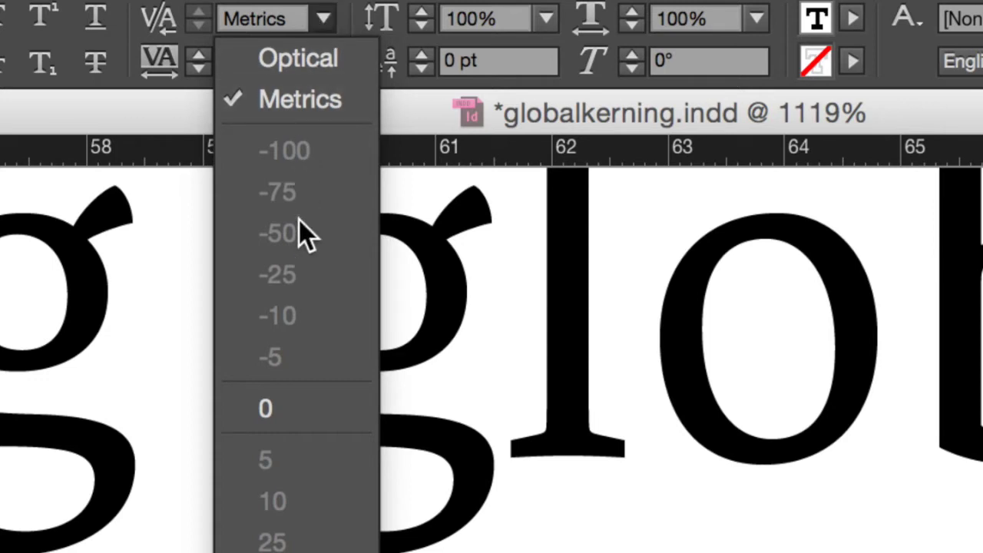
click(326, 17)
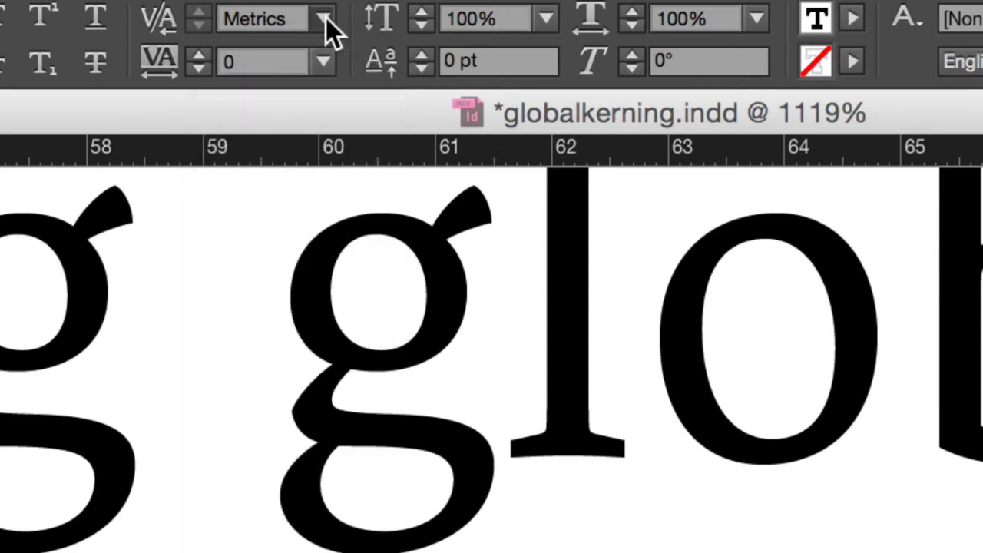
click(325, 60)
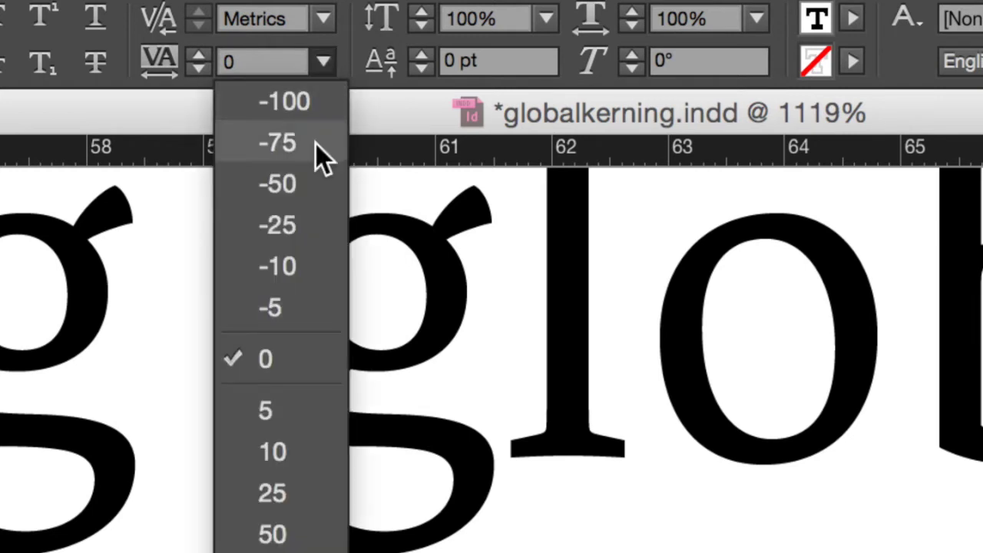
click(299, 539)
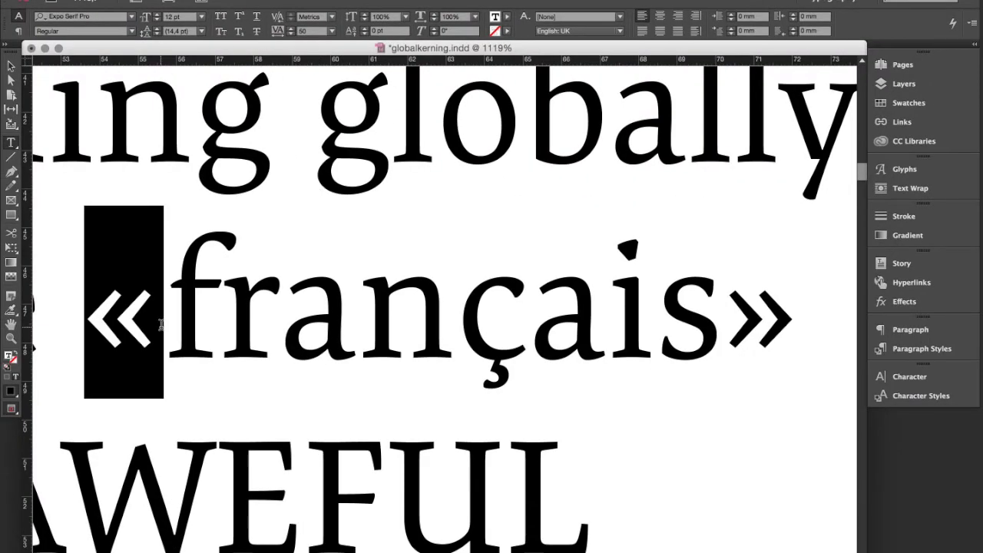
Change the opening guillemet's tracking to 150.
drag(161, 326, 117, 328)
double_click(311, 31)
text(150)
key(Return)
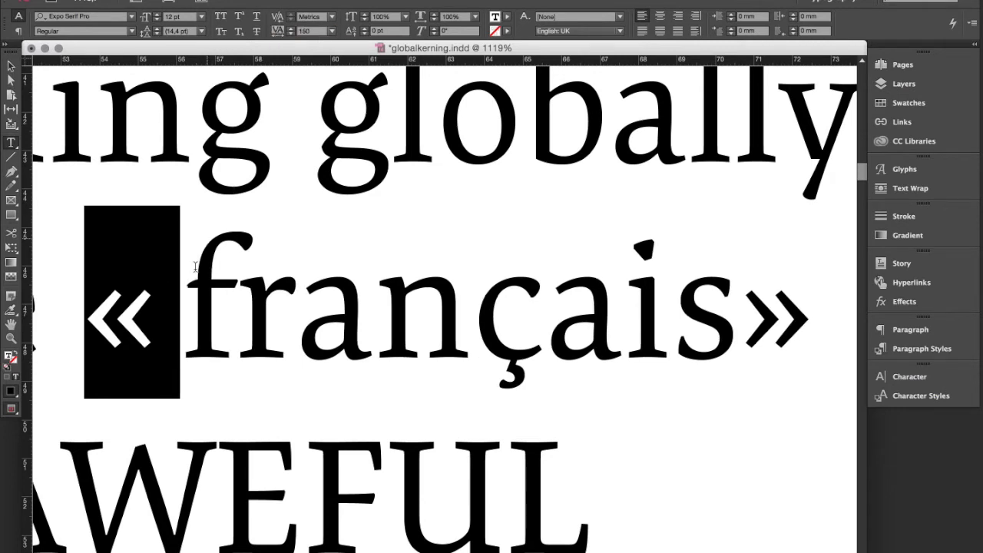
Save that formatting as character style 'plus 150', then reset the guillemet to [None].
click(913, 398)
click(824, 475)
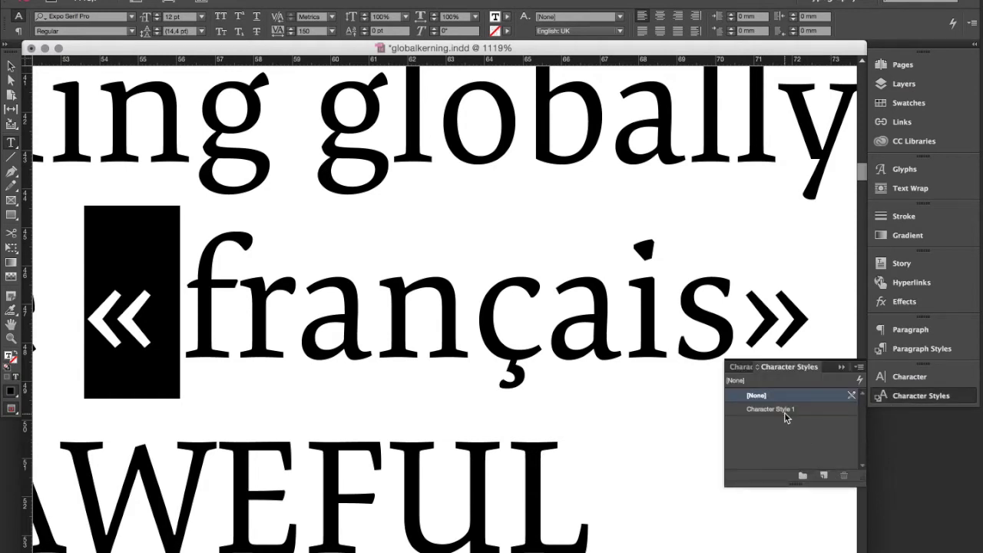
click(785, 411)
double_click(785, 411)
text(p)
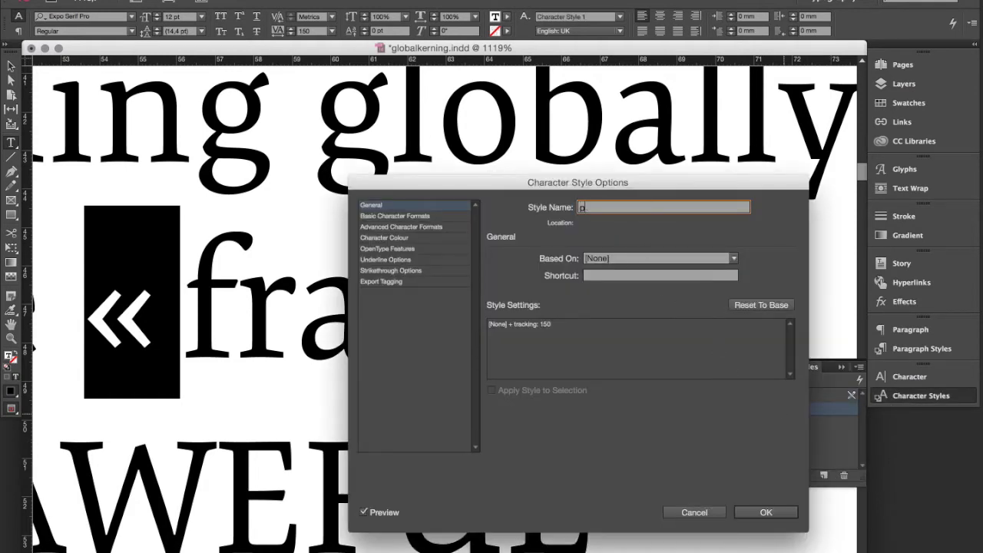
text(lus 150)
click(434, 218)
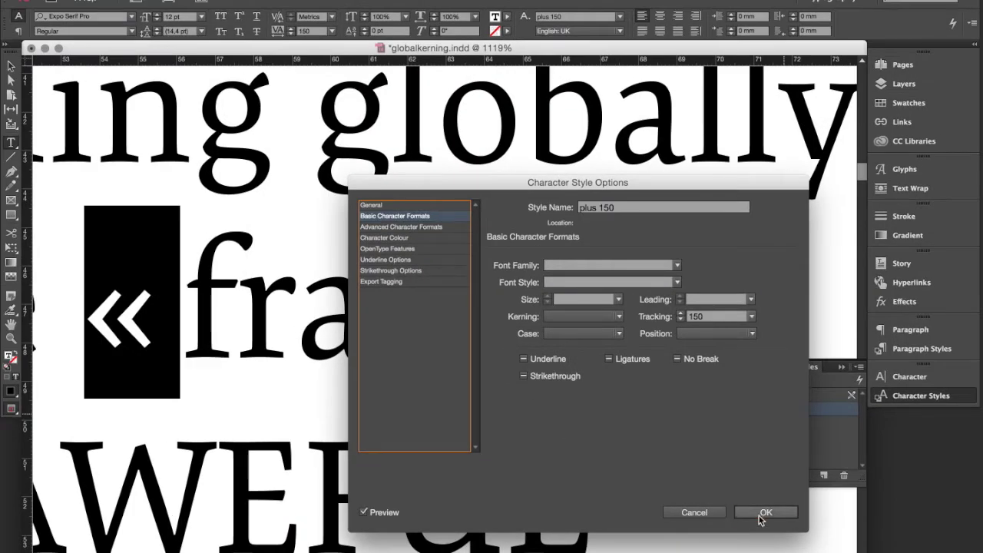
click(757, 516)
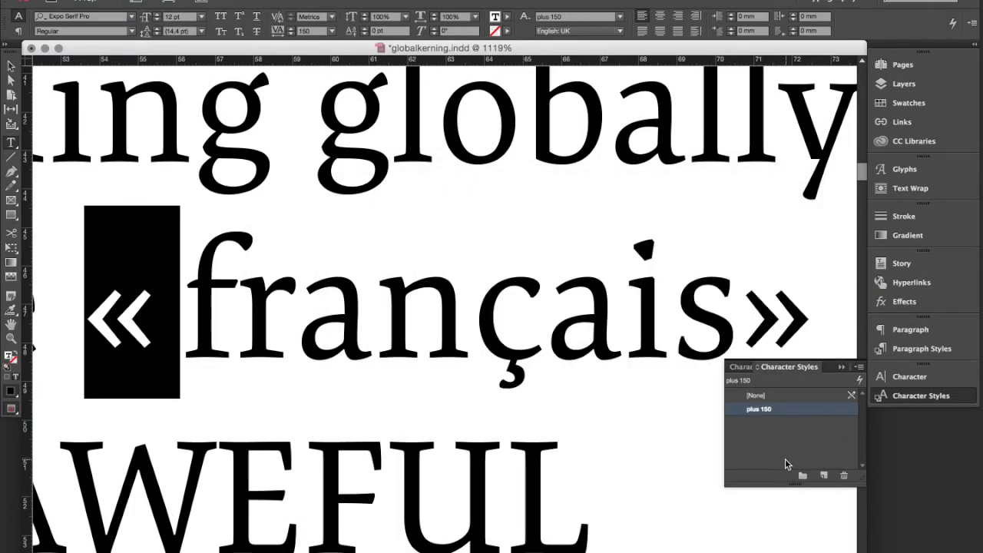
click(755, 397)
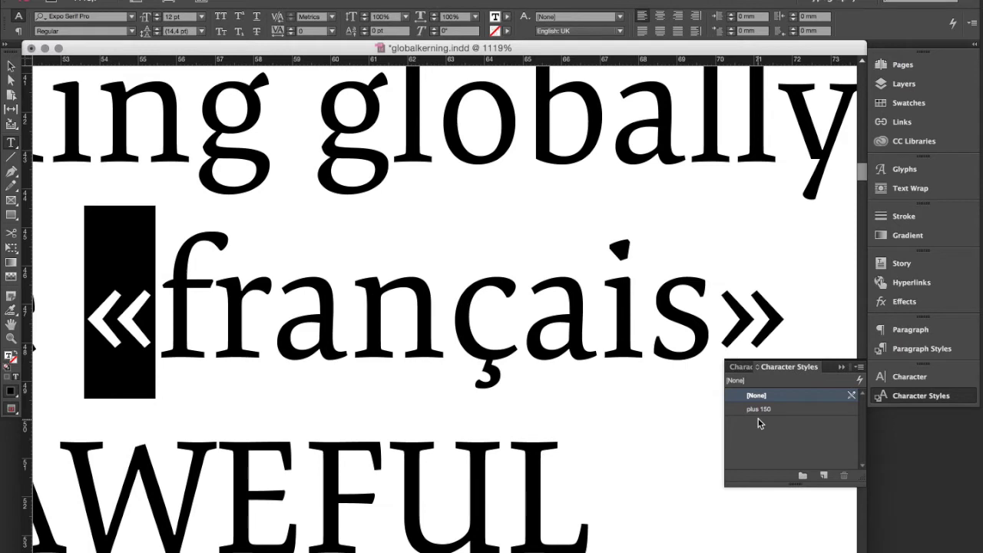
In the body copy paragraph style's GREP Style settings, add a rule applying plus 150 to «.
key(super+F11)
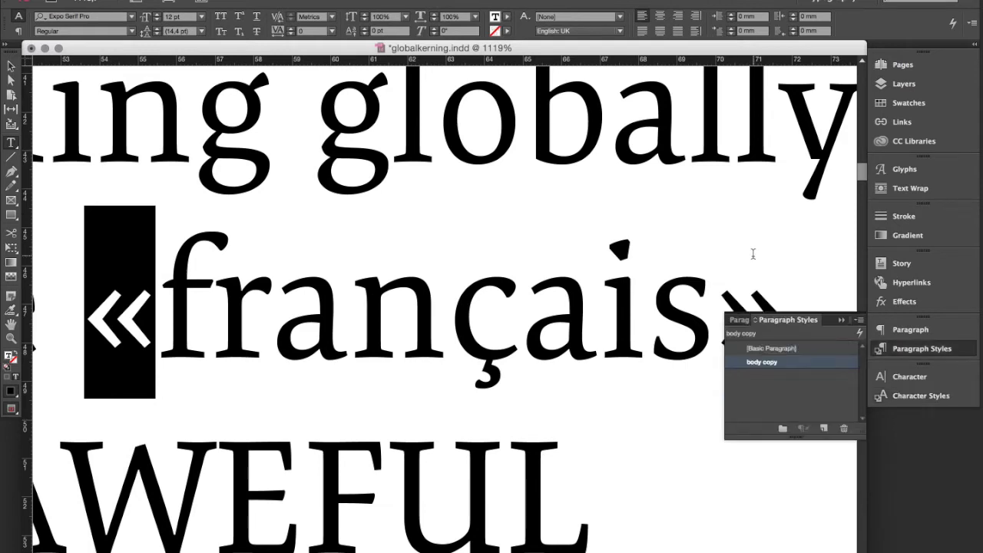
double_click(774, 363)
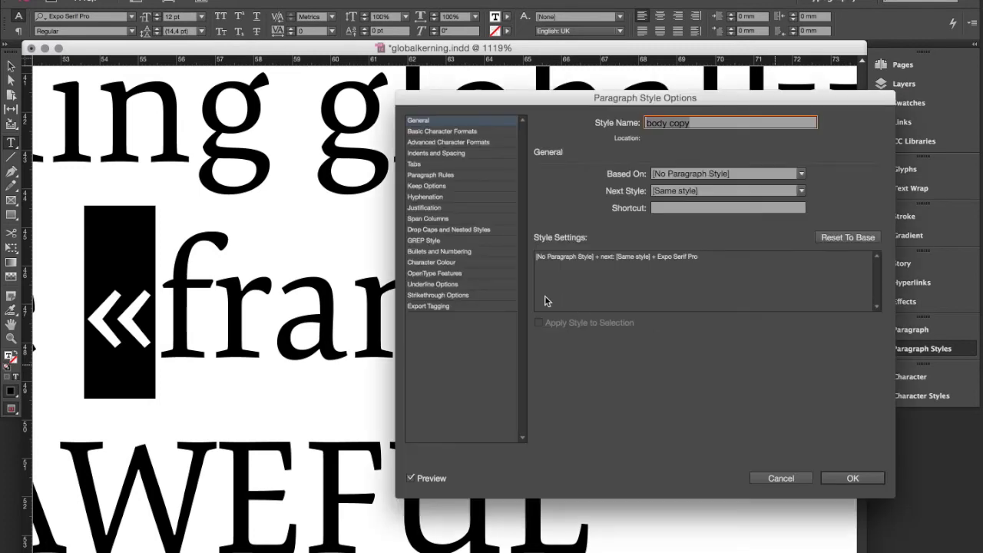
click(454, 243)
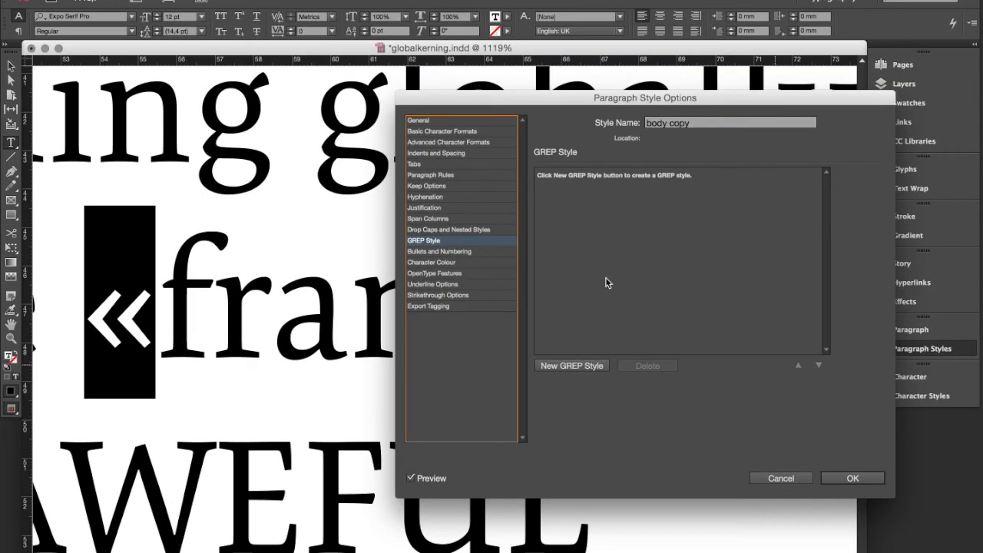
click(574, 366)
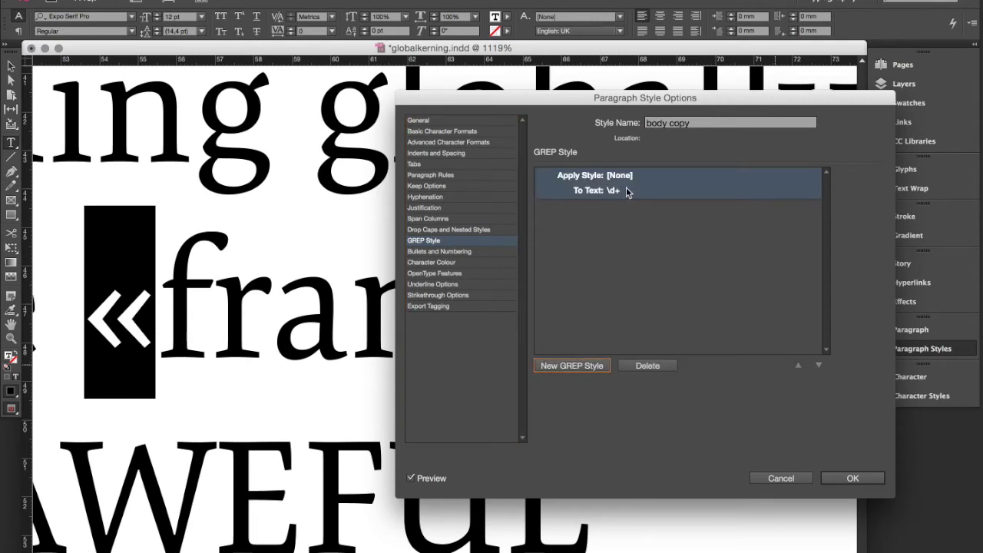
click(626, 176)
click(758, 178)
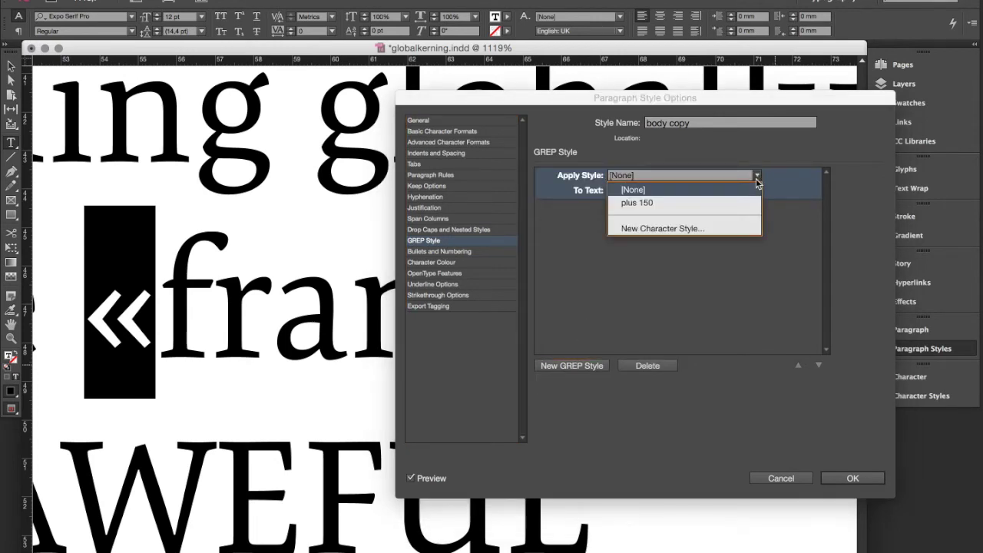
click(678, 203)
click(680, 238)
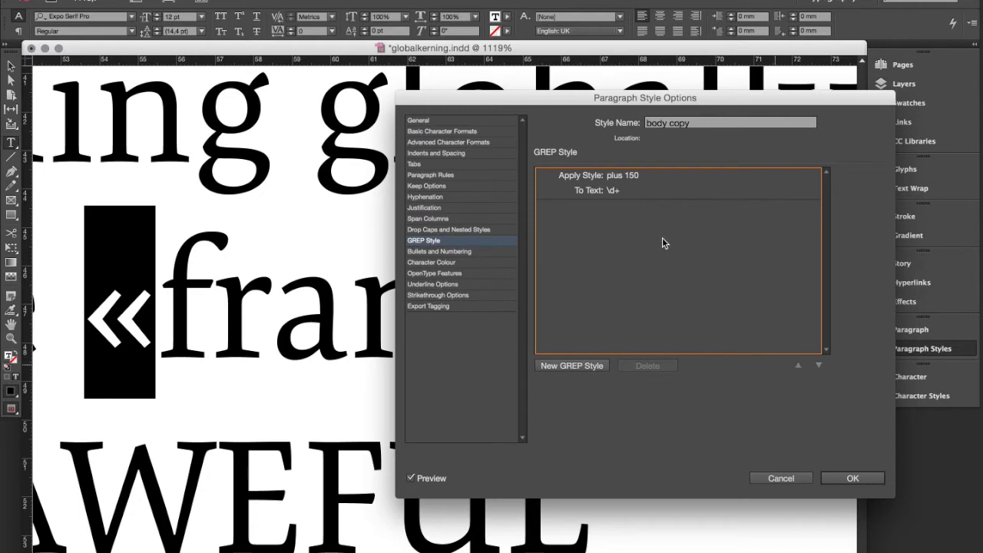
click(622, 196)
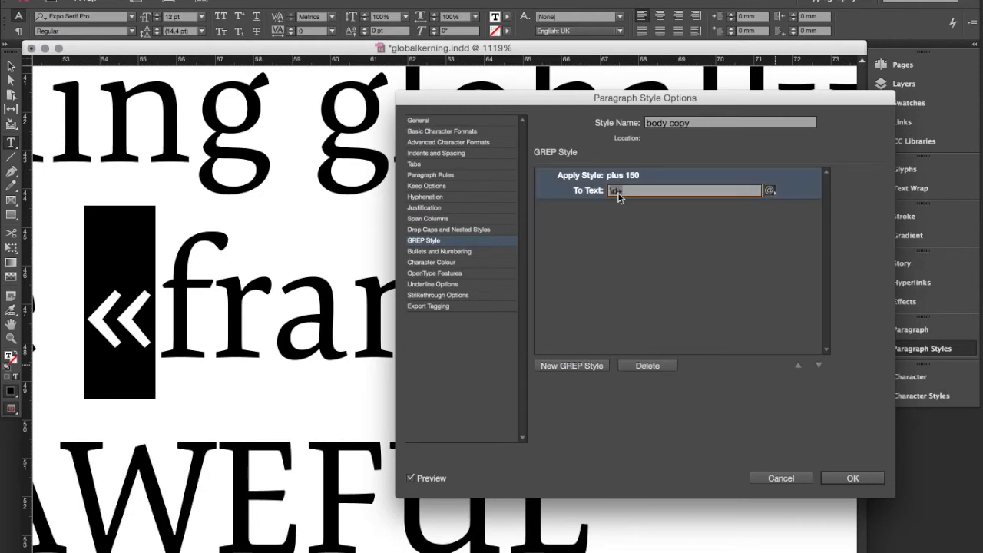
text(«)
key(Return)
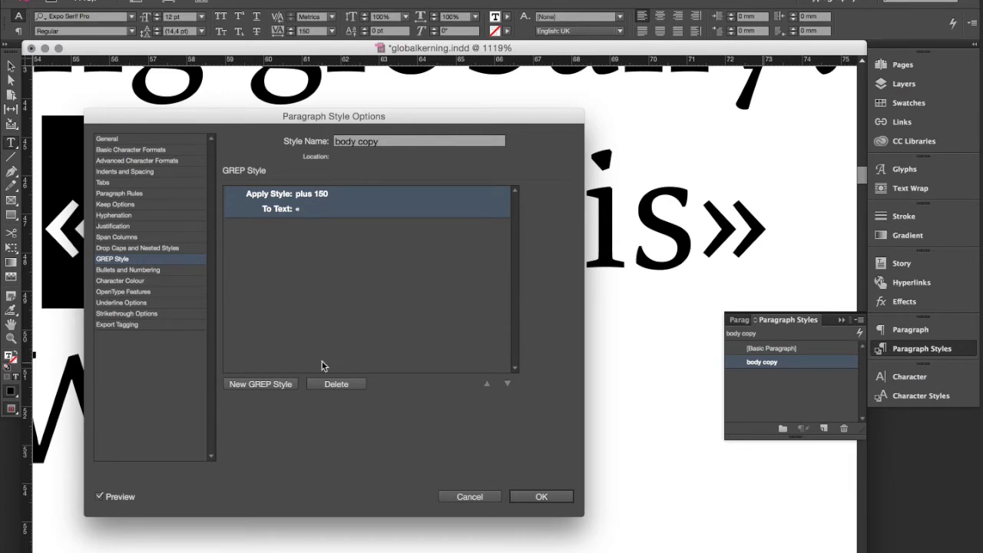
Add a second GREP rule applying plus 150 to .(?=») and confirm the body copy style.
click(259, 387)
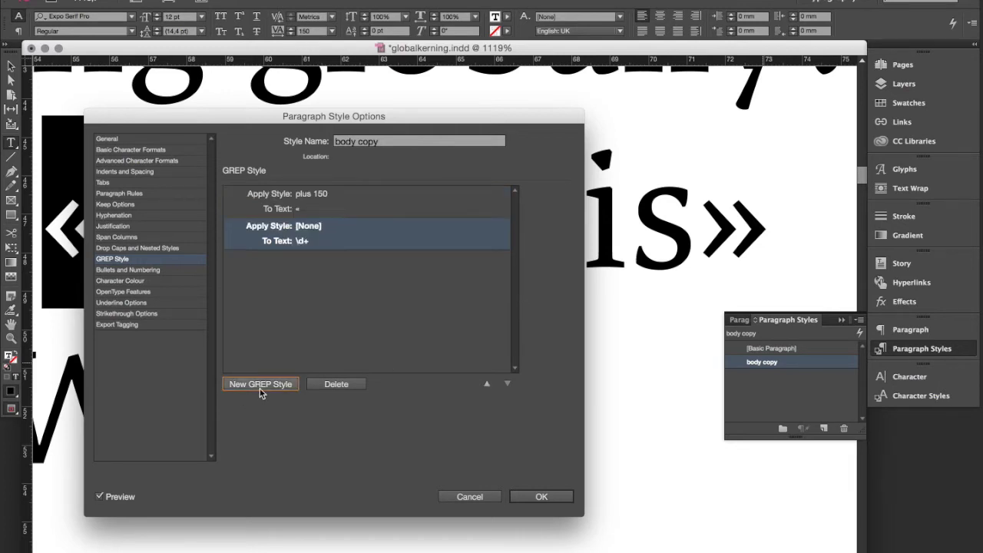
click(324, 230)
click(445, 225)
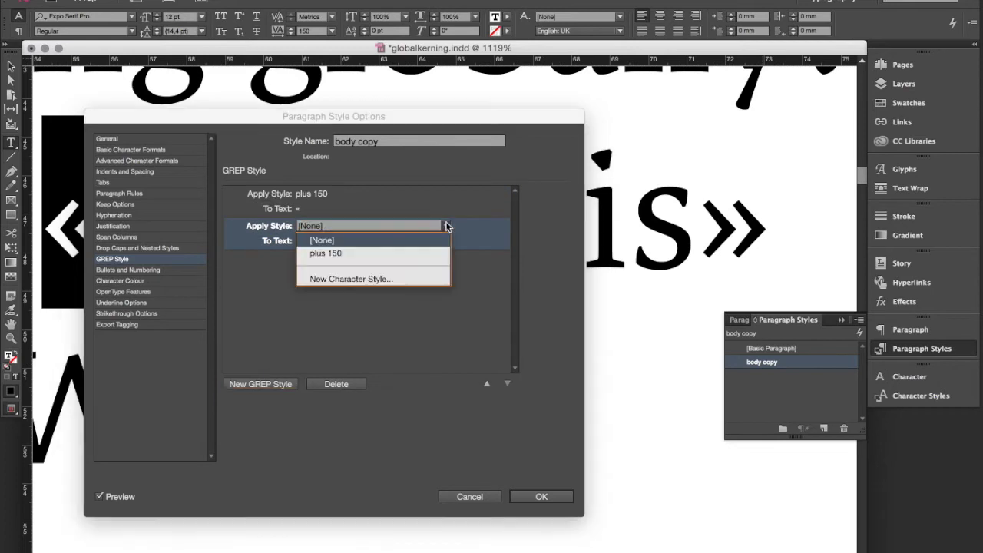
click(407, 253)
click(304, 241)
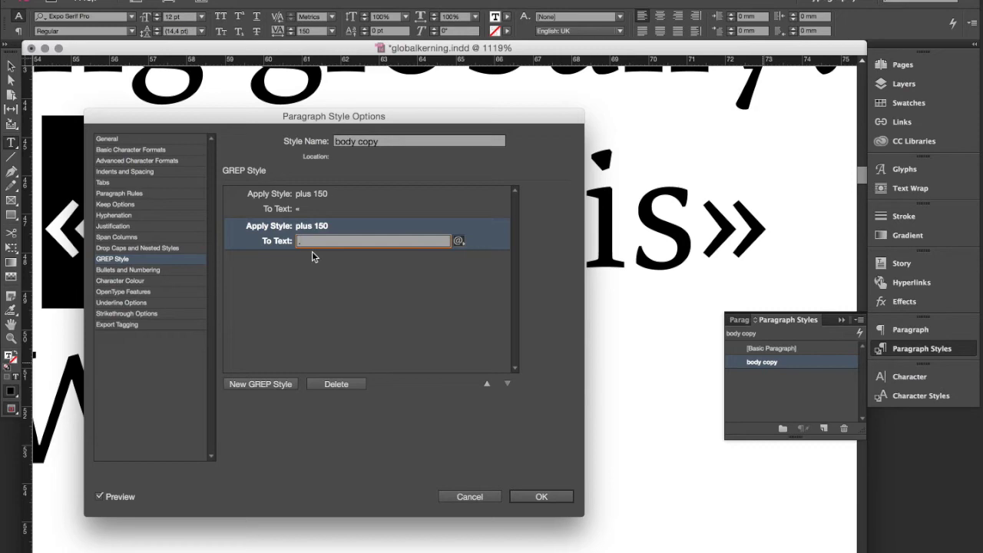
text(?=»))
click(327, 239)
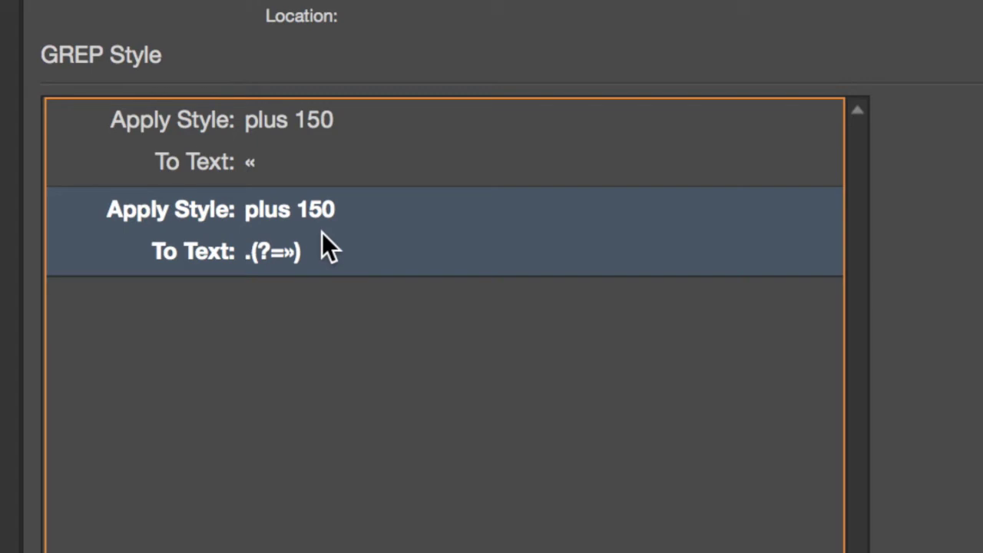
click(322, 234)
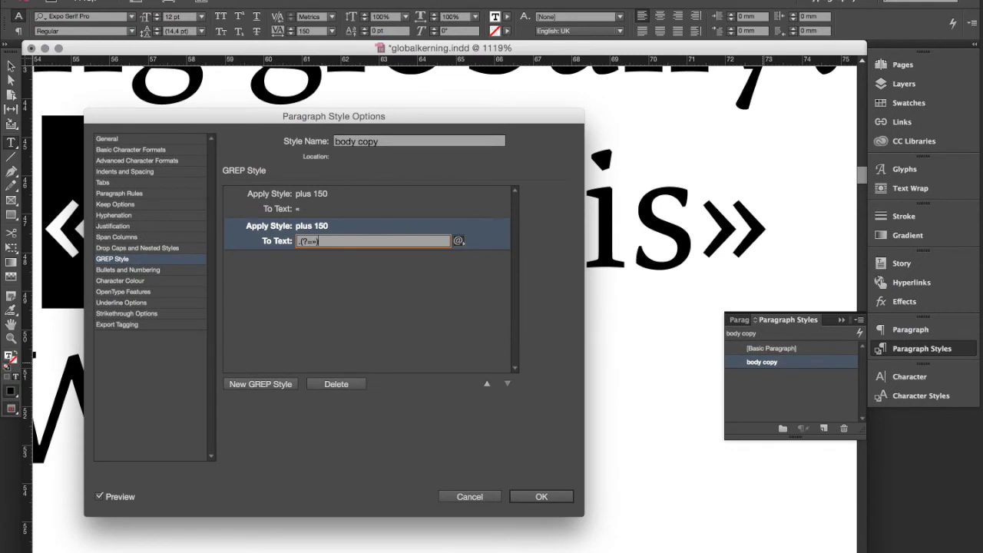
click(316, 258)
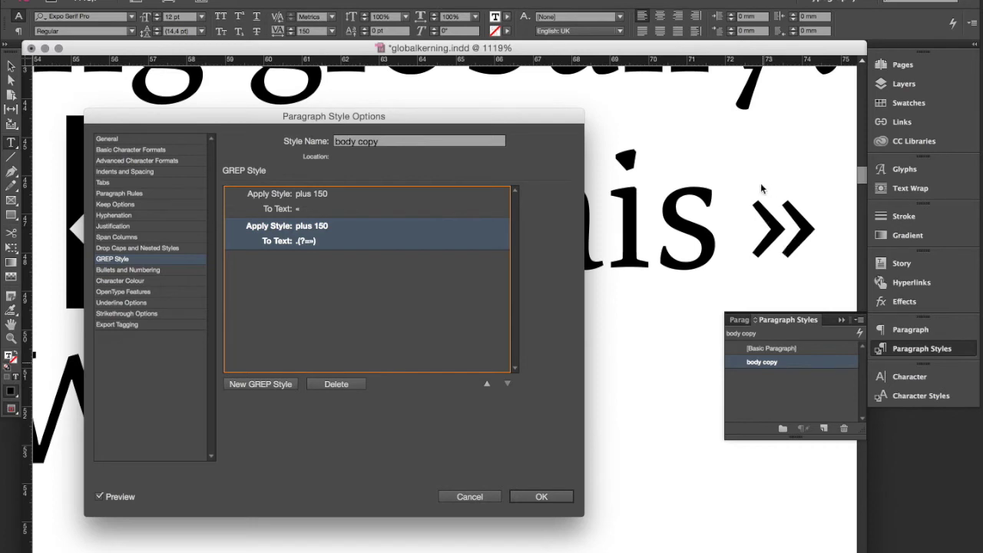
click(538, 497)
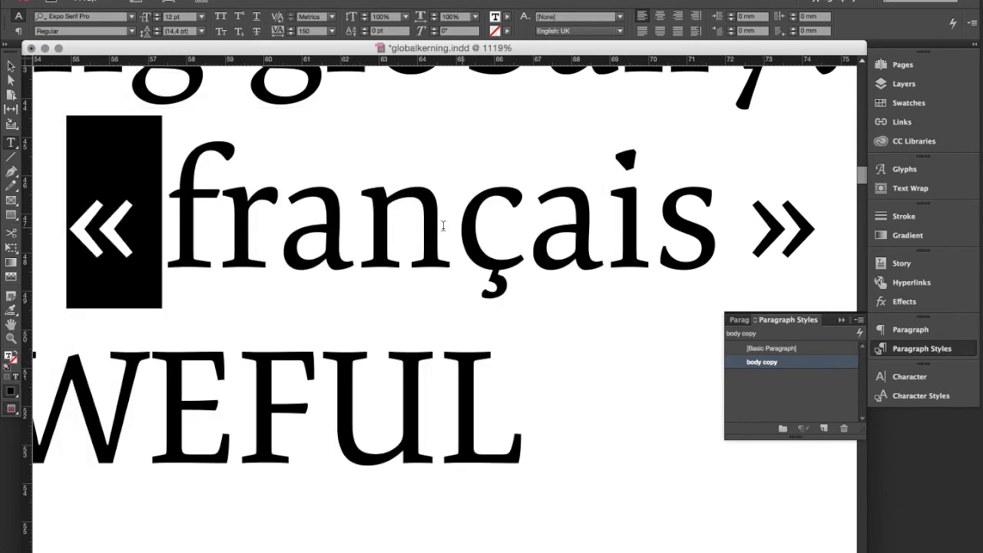
Insert a test » after 'fran' in français and select it to check the added space.
click(457, 232)
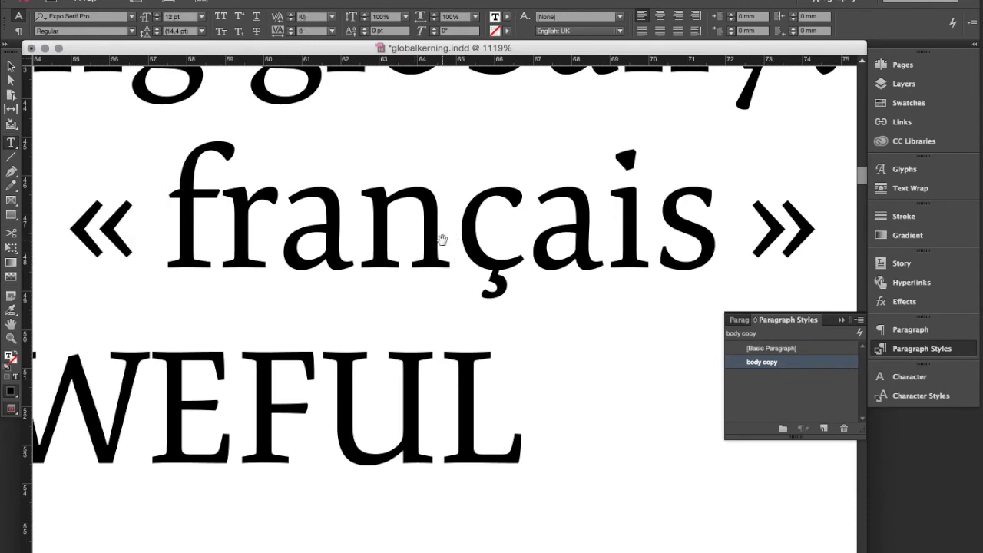
text(«)
key(BackSpace)
key(BackSpace)
text(»)
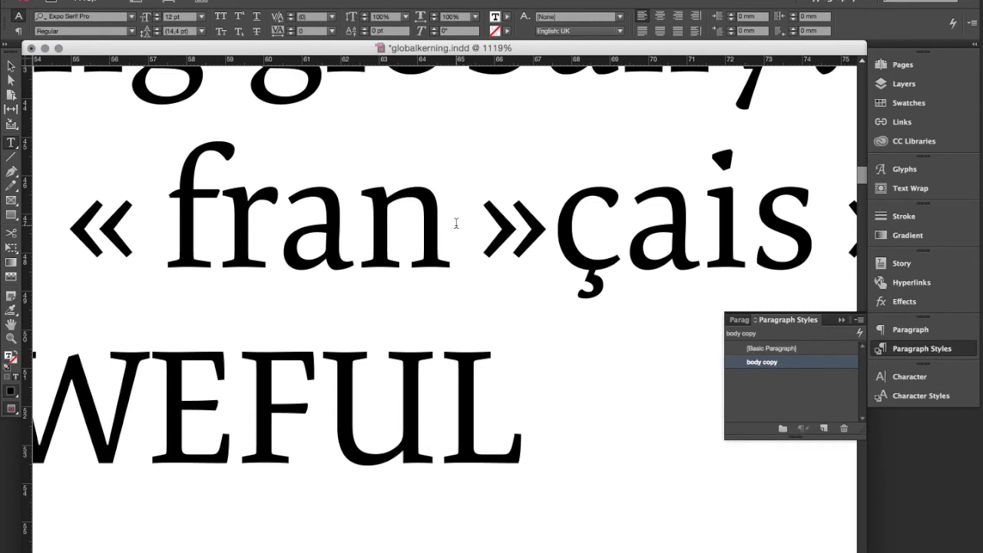
drag(484, 227, 535, 229)
click(538, 266)
Change the plus 150 character style's tracking from 150 to 50.
click(934, 397)
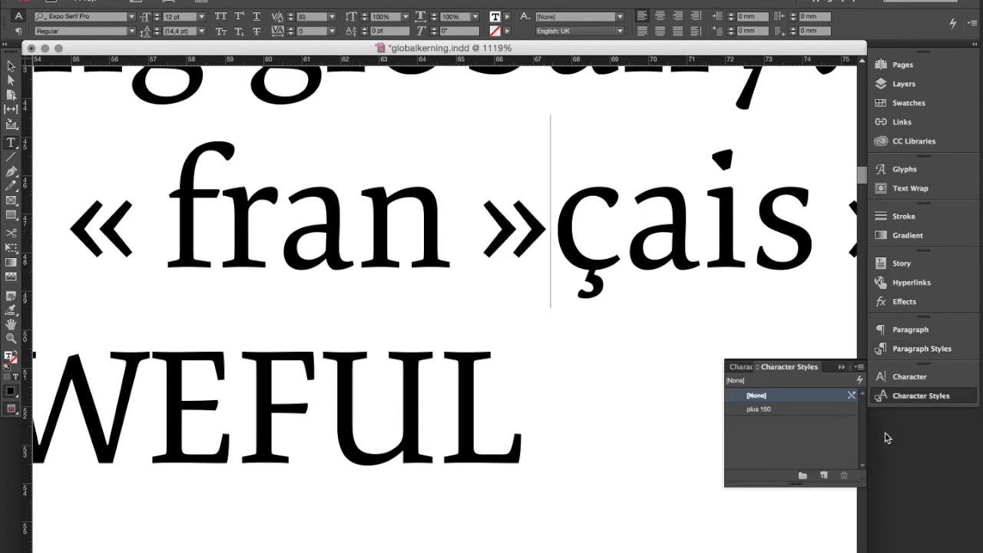
right_click(774, 409)
click(804, 425)
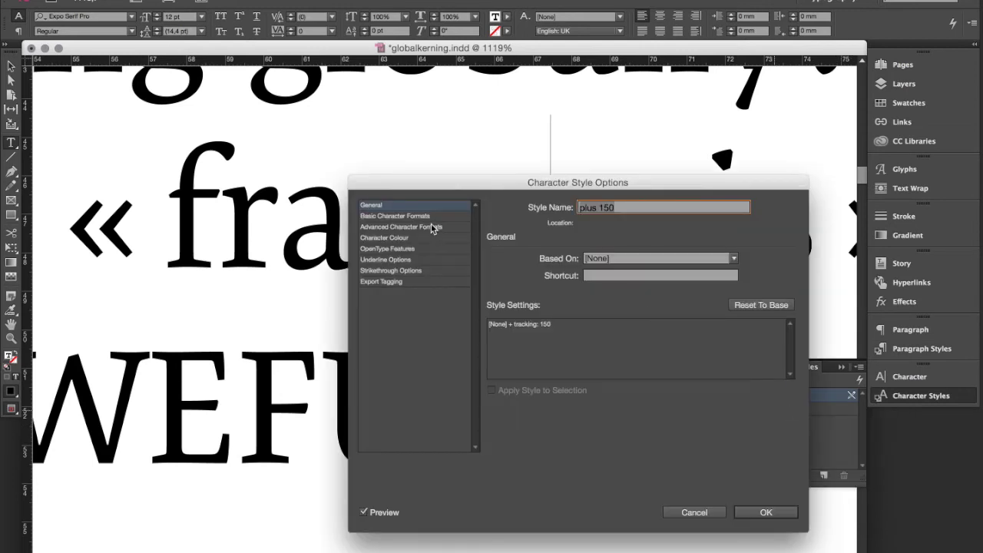
click(424, 218)
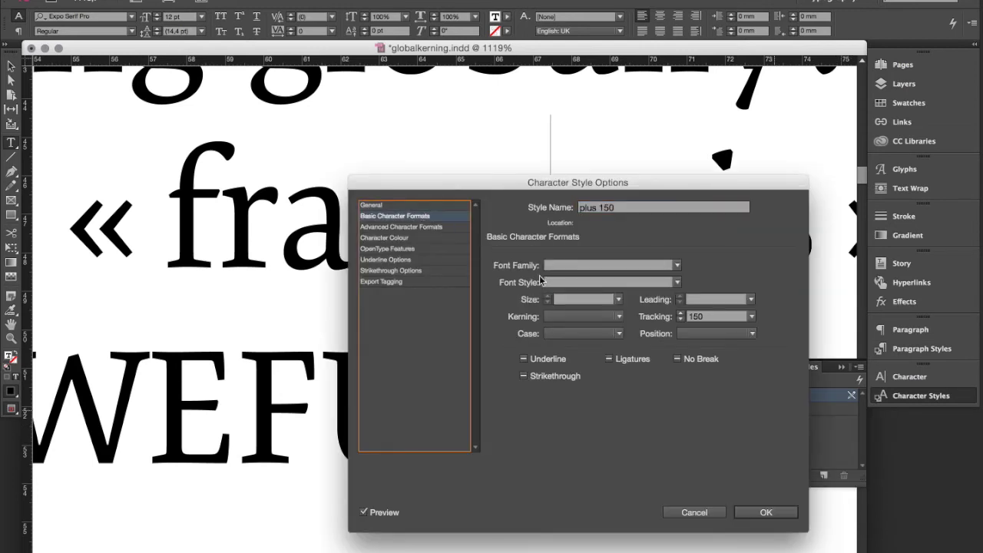
click(751, 316)
click(738, 468)
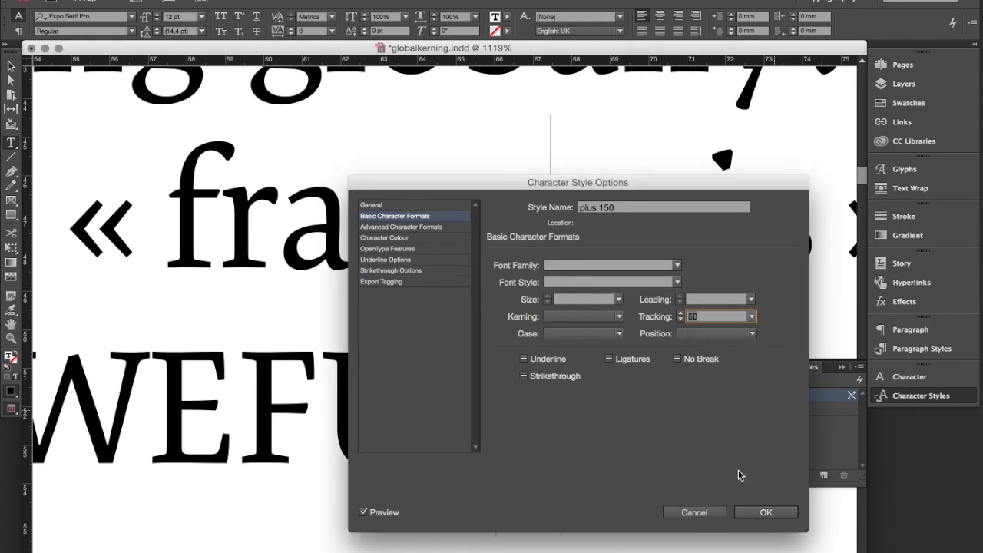
click(765, 512)
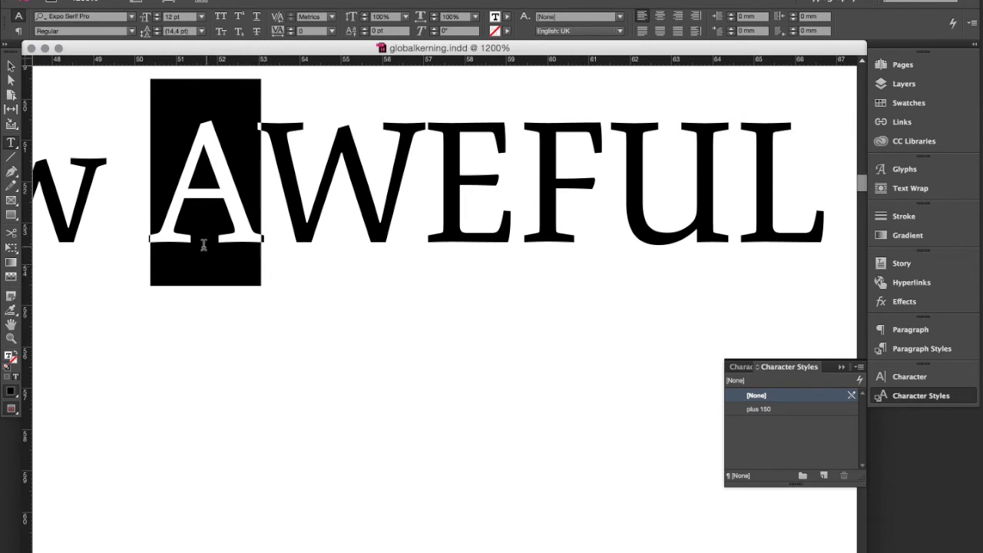
Apply tracking of -50 to the A before WEFUL.
click(258, 222)
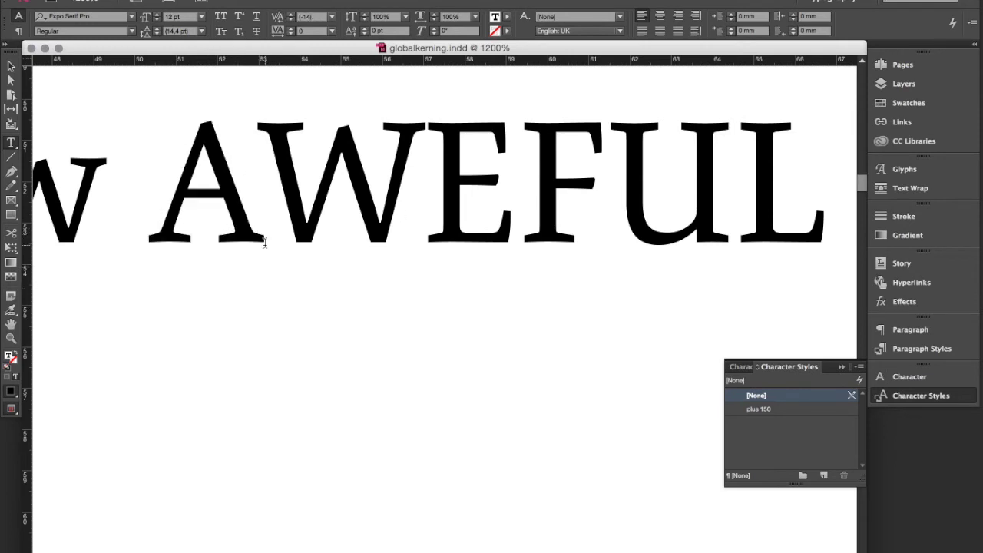
drag(263, 229, 200, 232)
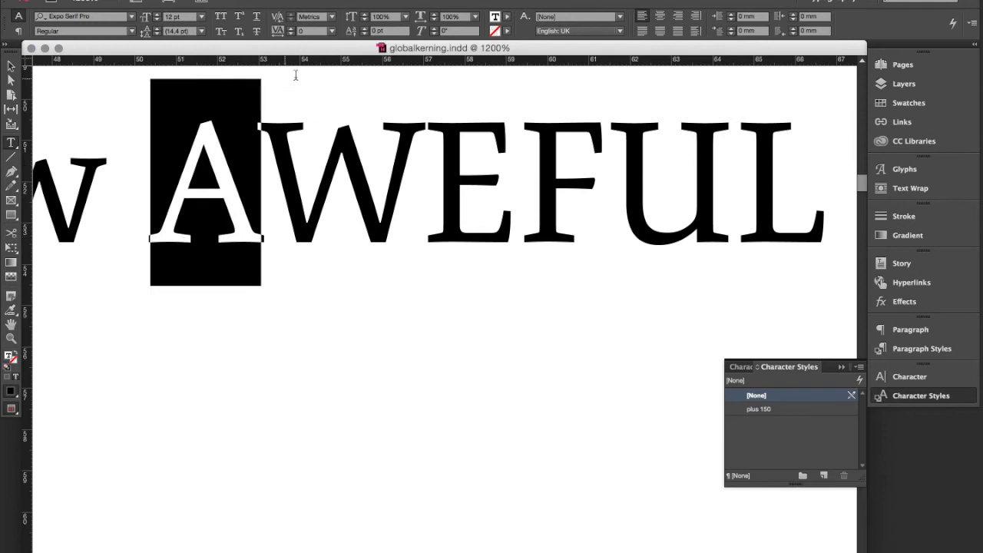
click(331, 31)
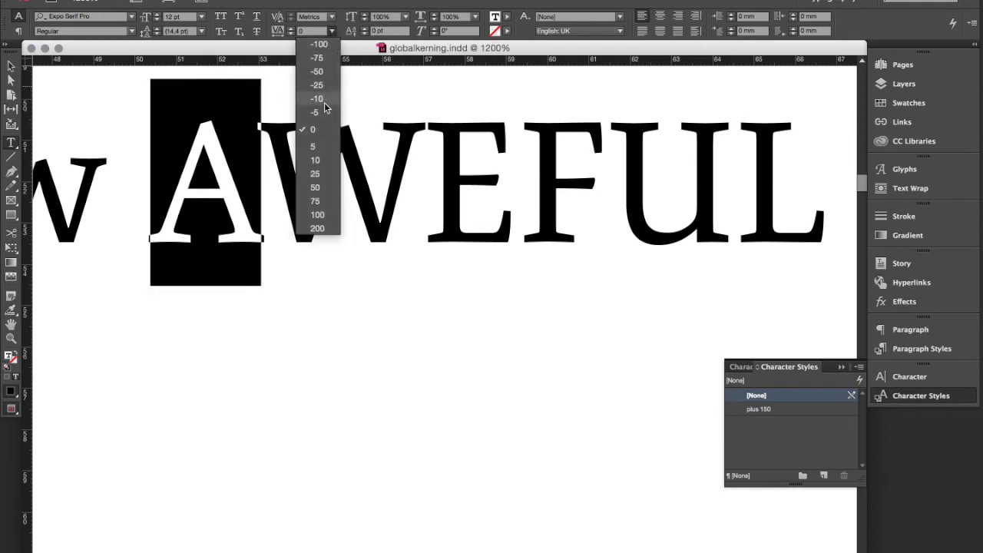
key(Escape)
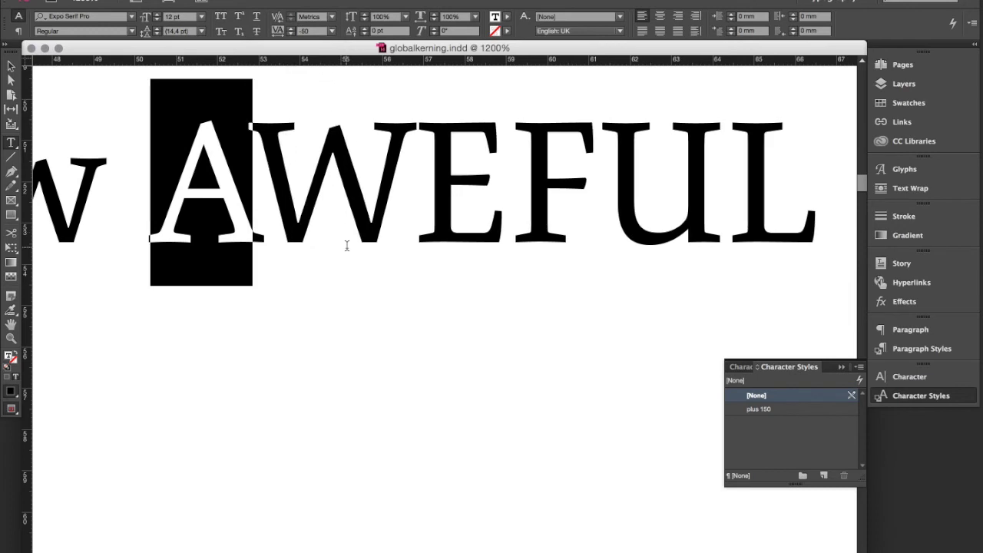
Save that formatting as character style 'minus 50', then reset the A to [None].
click(824, 477)
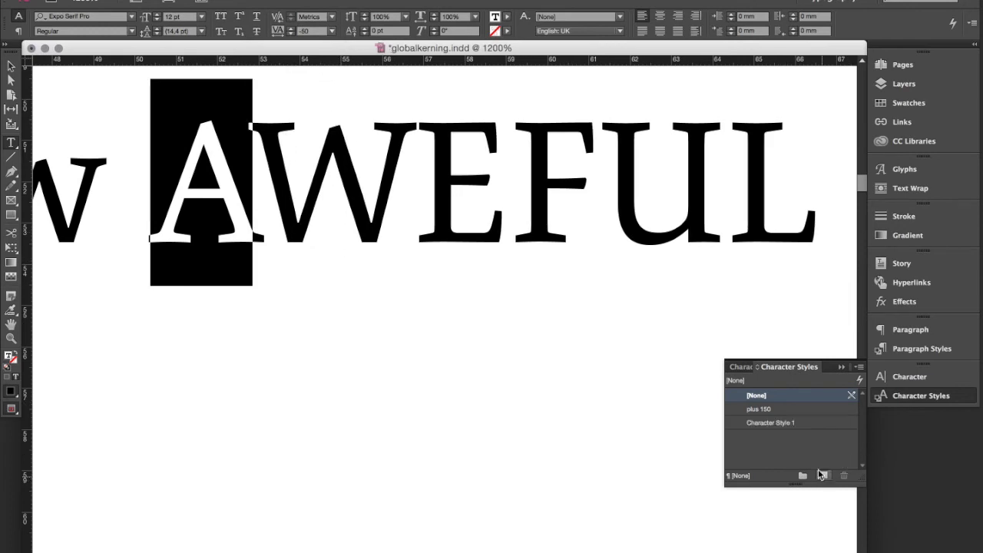
double_click(762, 425)
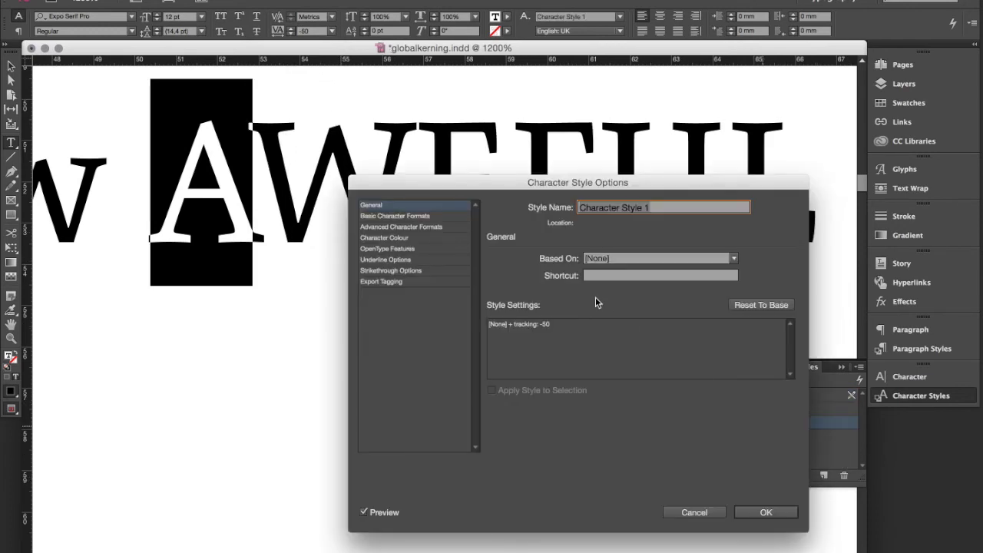
text(minus 50)
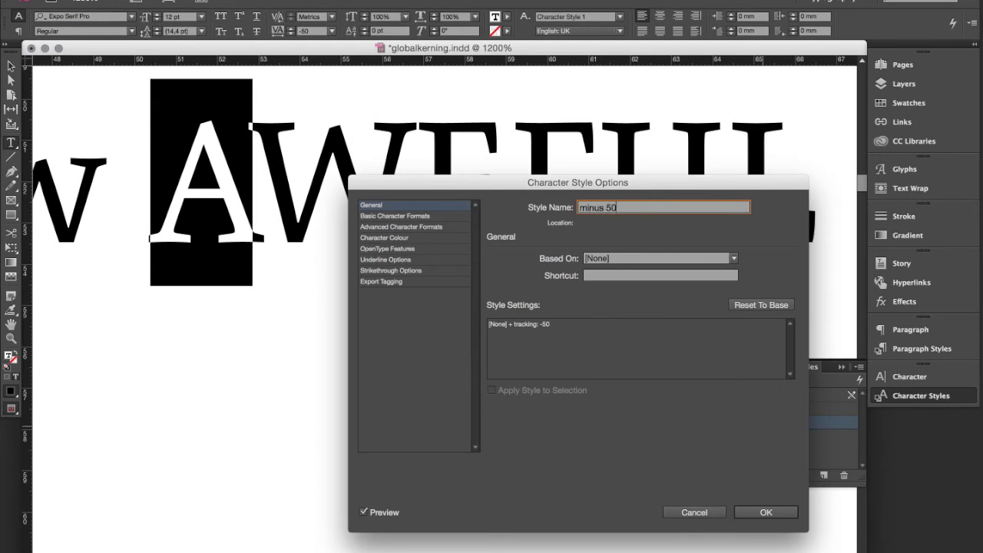
key(Return)
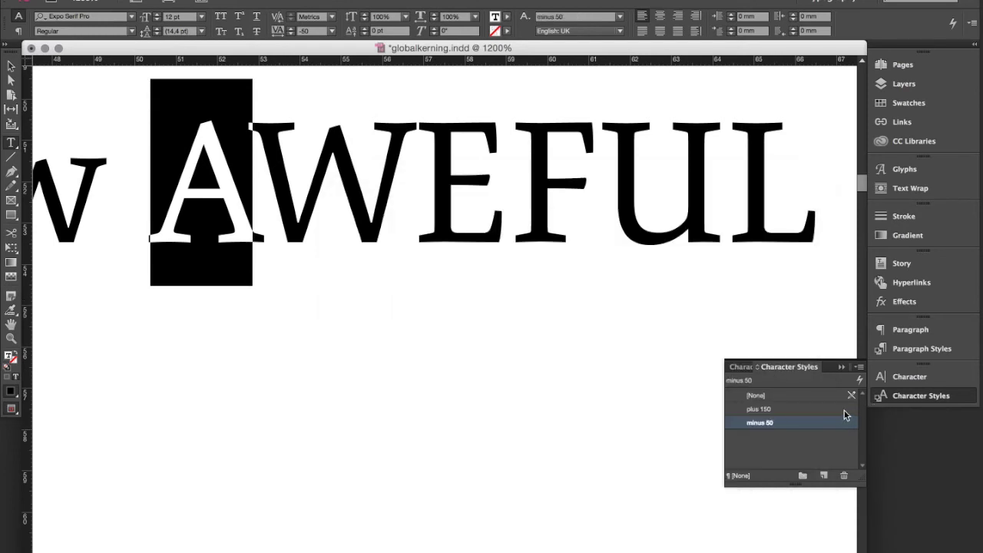
click(763, 397)
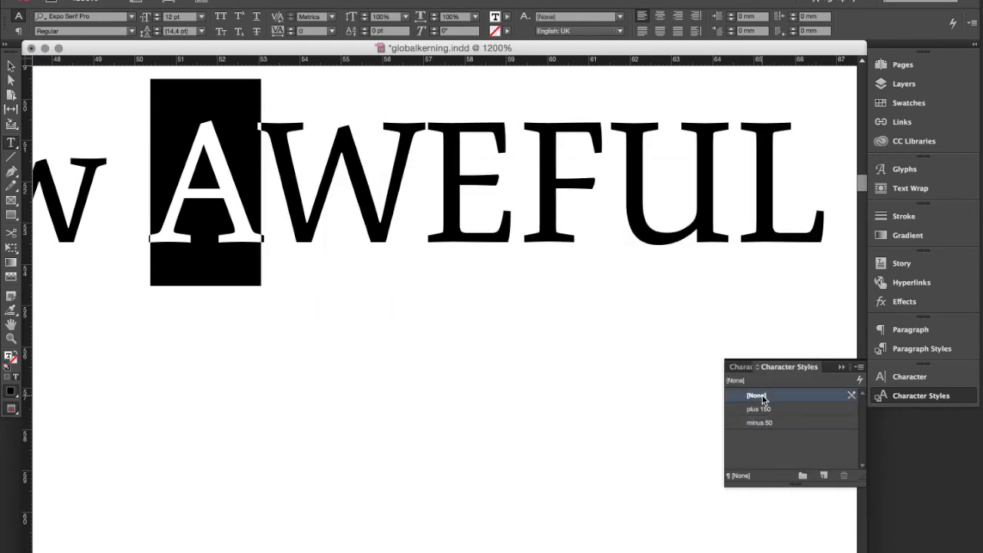
In body copy's GREP Style settings, add a rule applying minus 50 to A(?=W).
click(936, 350)
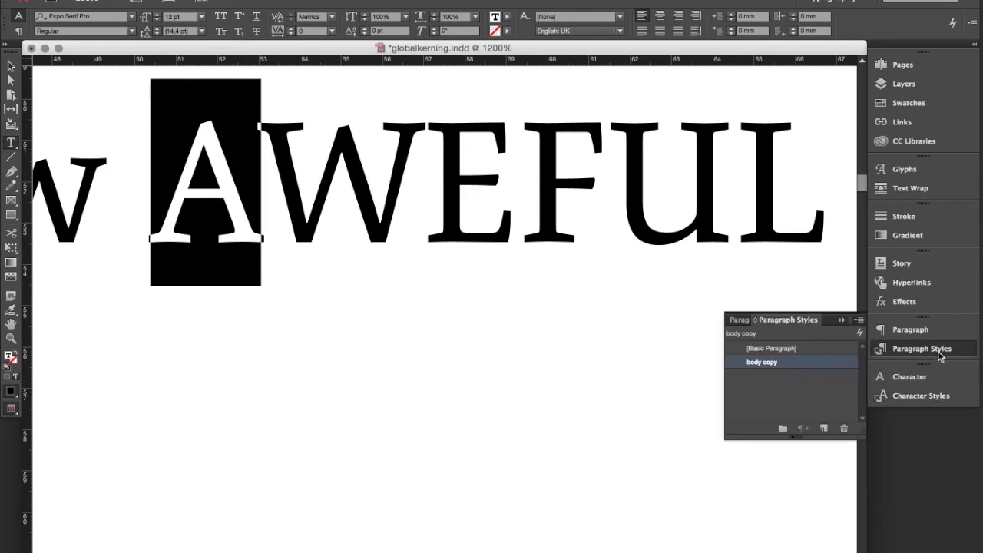
double_click(780, 363)
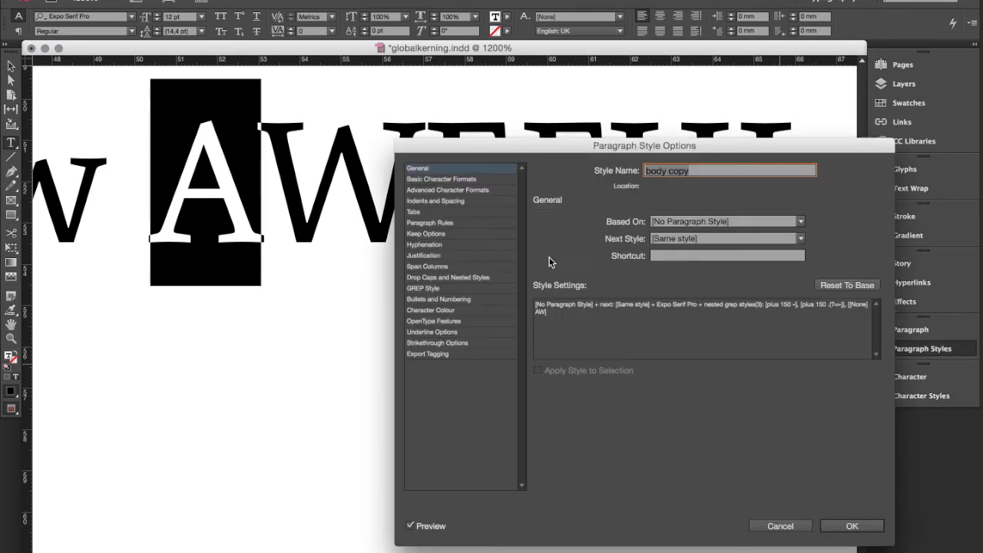
click(441, 287)
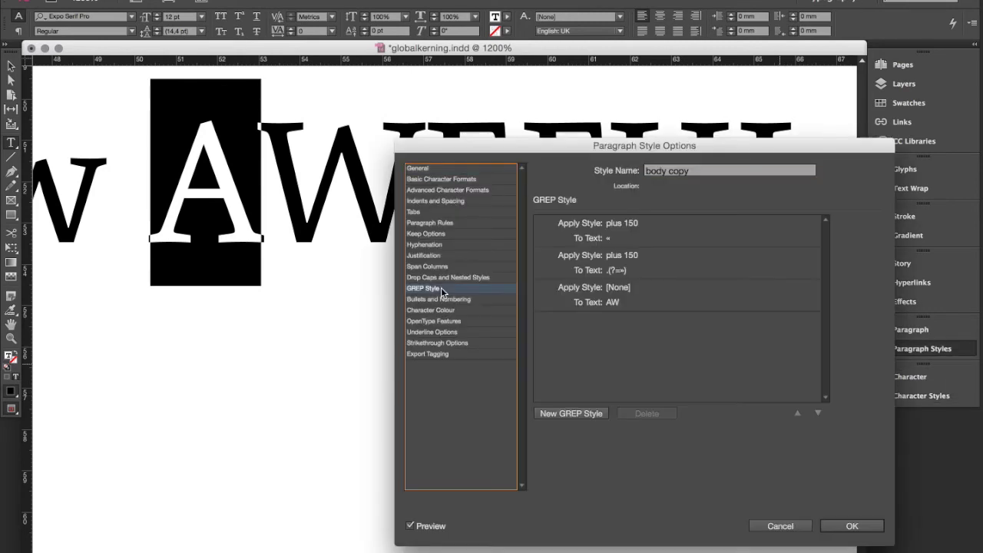
click(569, 414)
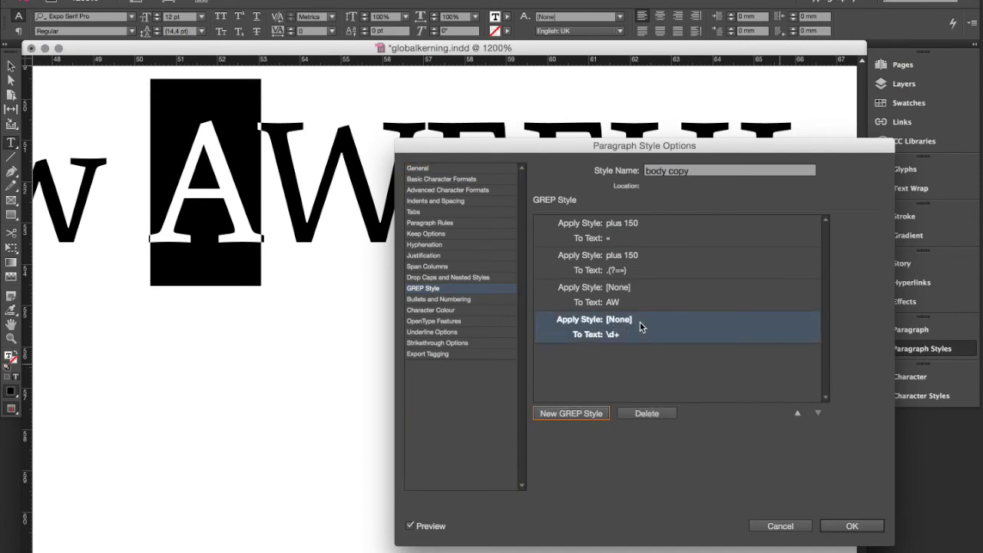
click(629, 323)
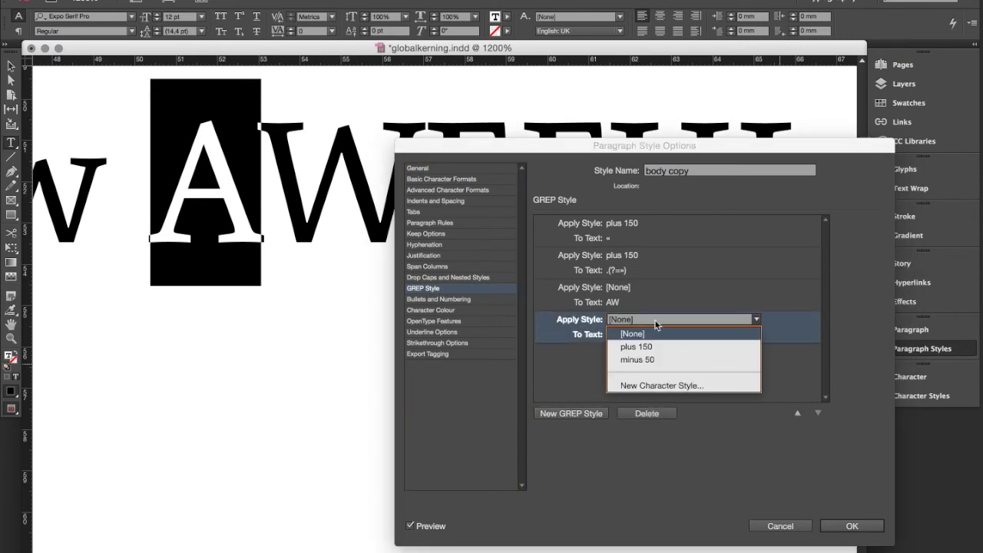
click(660, 361)
click(614, 336)
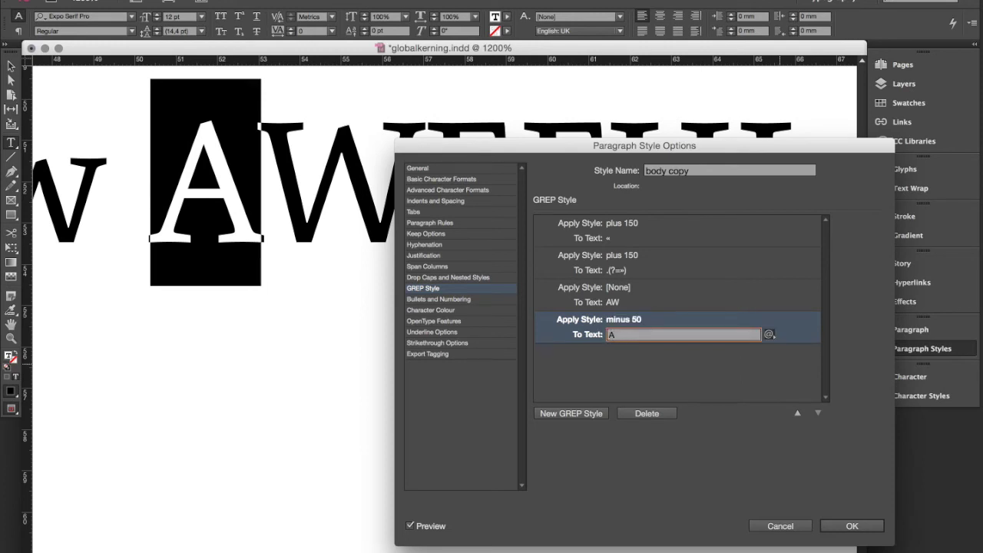
text(A(?=W))
key(Return)
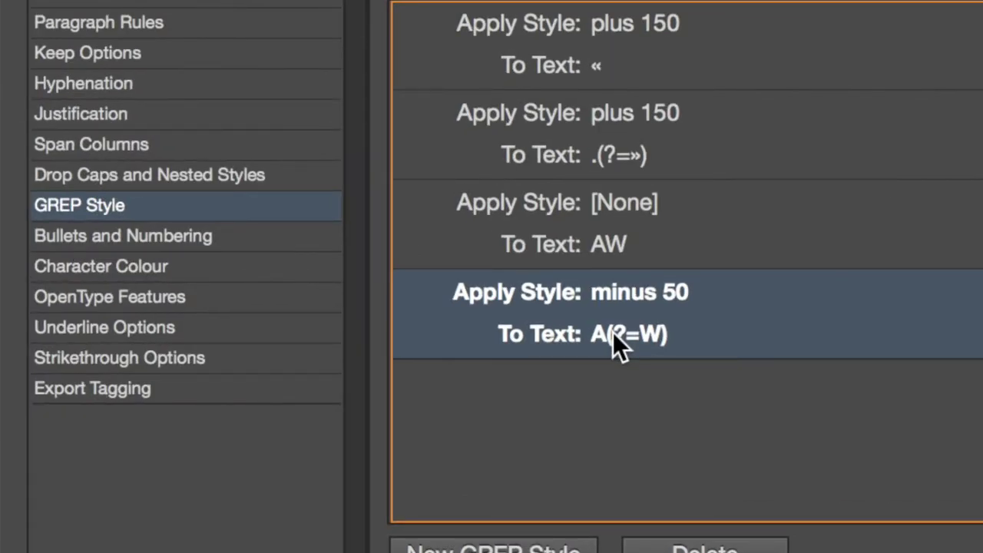
click(614, 335)
Extend the minus 50 rule's pattern to [AÄÅ](?=[WV]) and confirm the body copy changes.
click(618, 335)
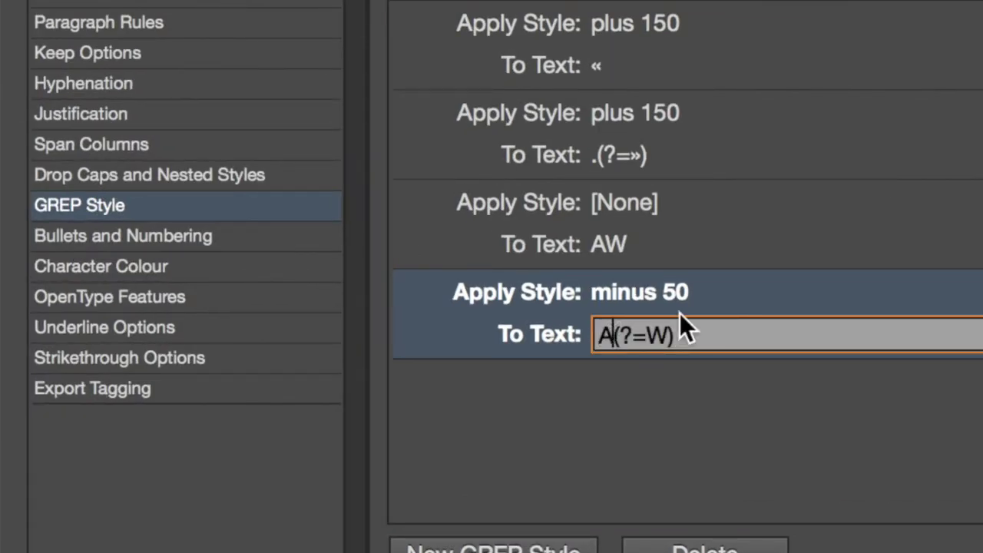
key(Left)
text([)
click(620, 336)
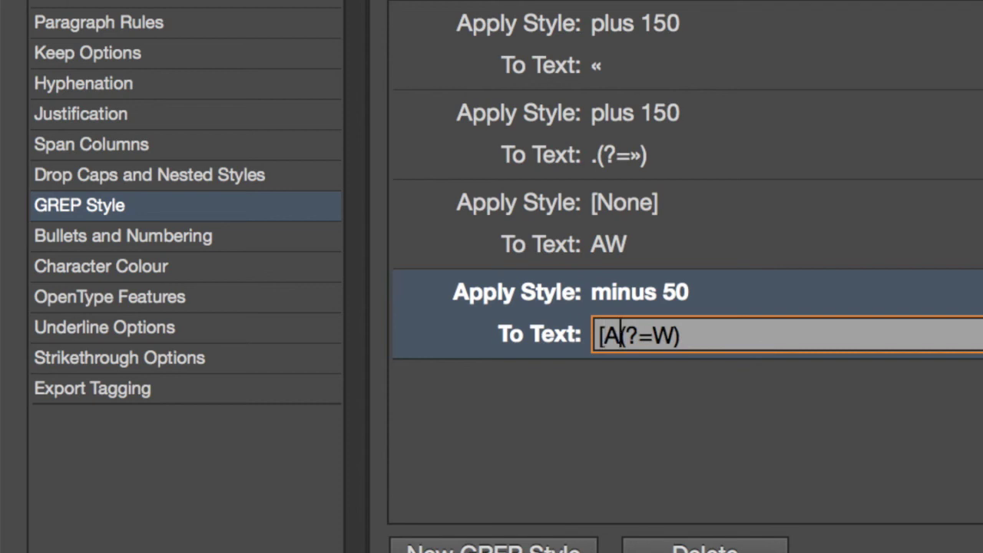
text(ÄÅ)
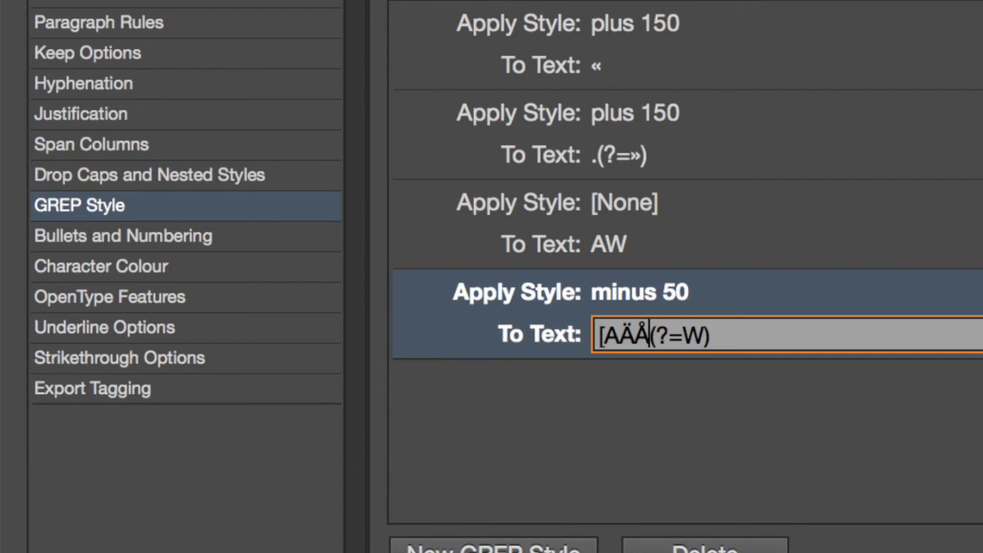
text(])
click(689, 335)
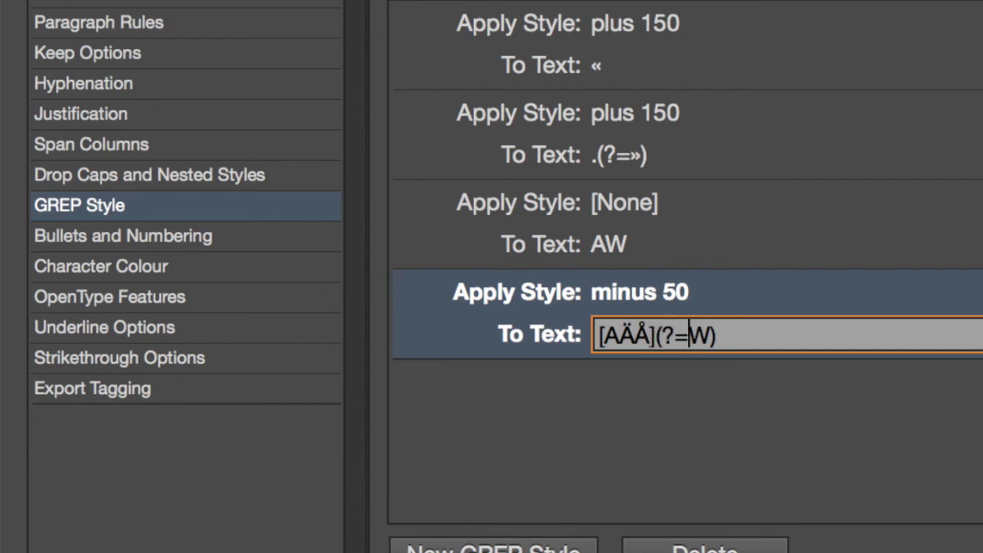
text([)
click(715, 336)
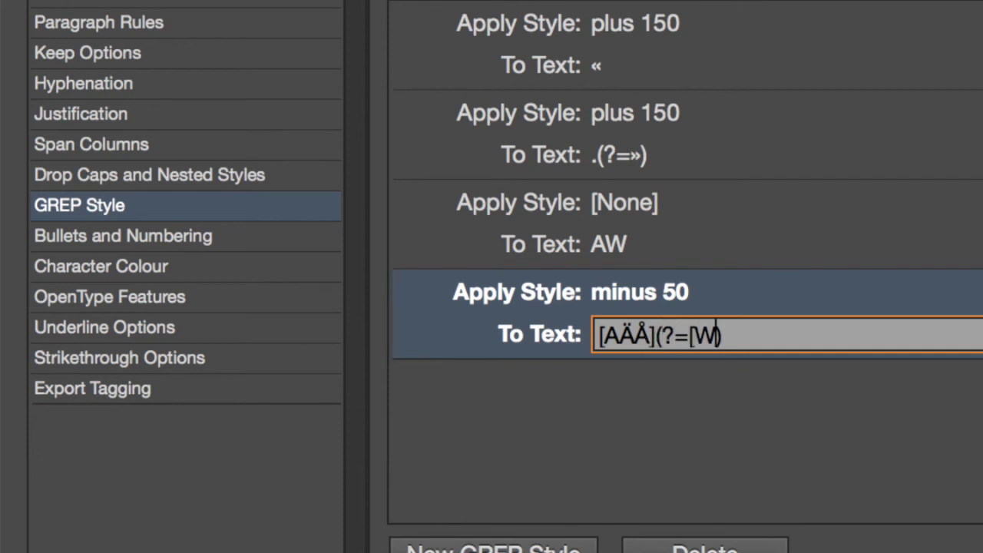
text(V])
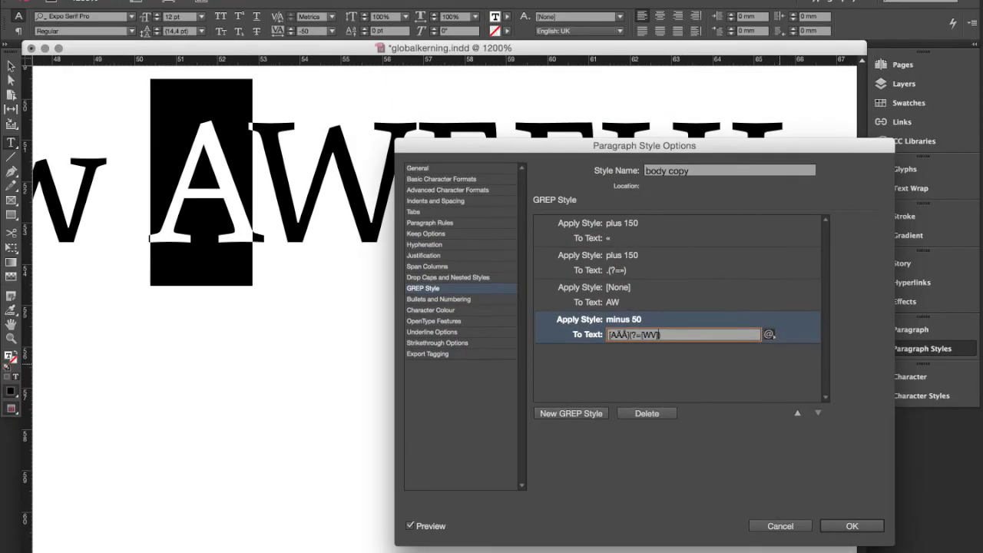
key(Return)
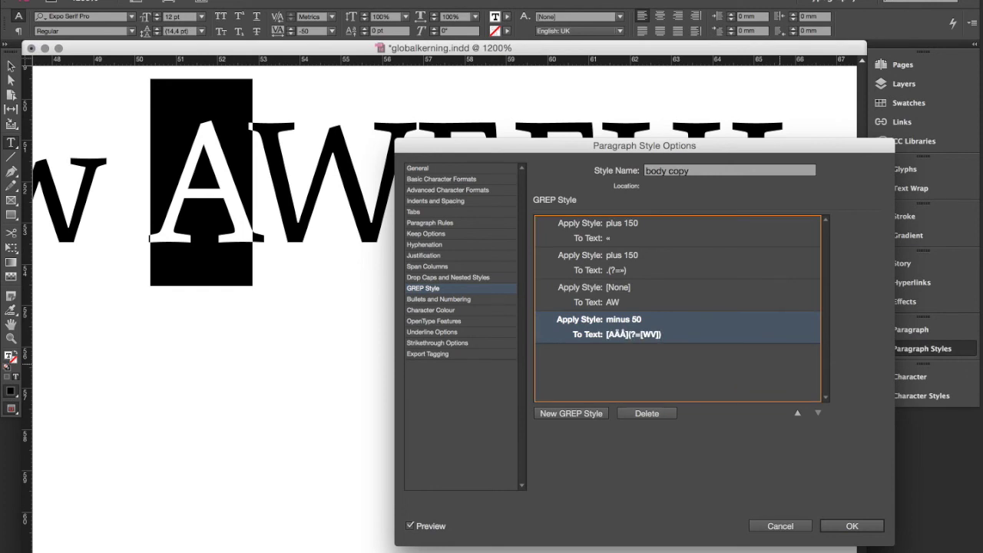
key(Return)
Change AWEFUL to ÄVEFUL and select the Ä to check its -50 tracking.
click(297, 198)
key(shift+Left)
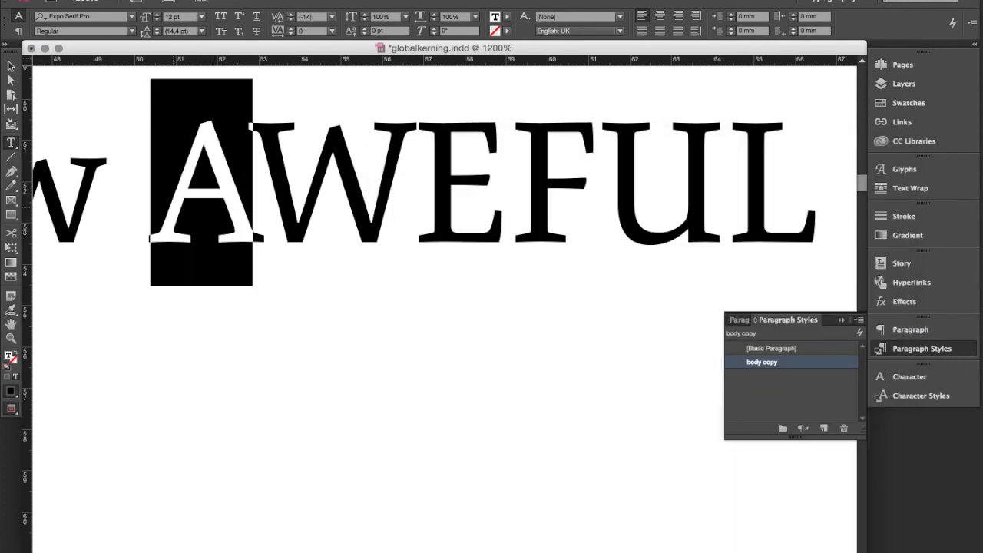
text(Ä)
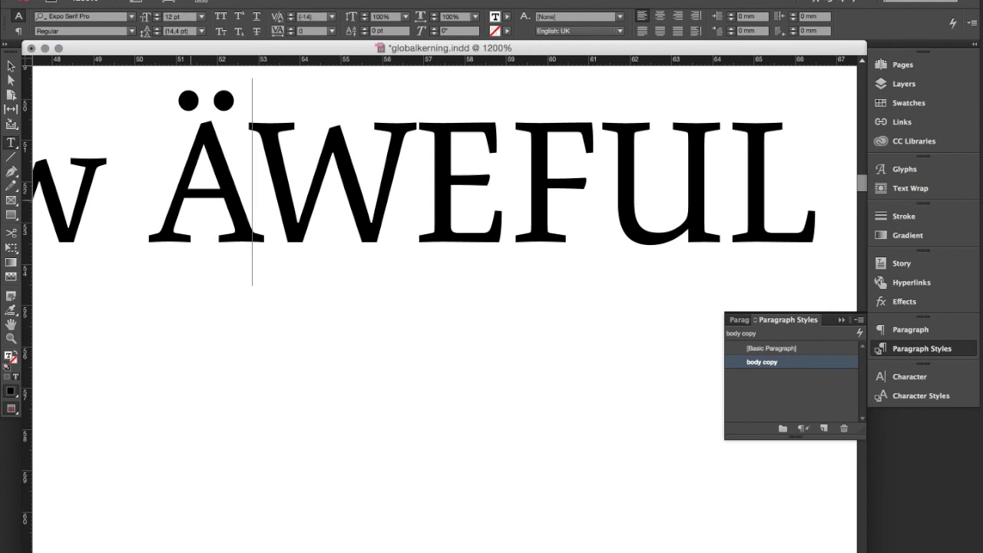
text(V)
key(Delete)
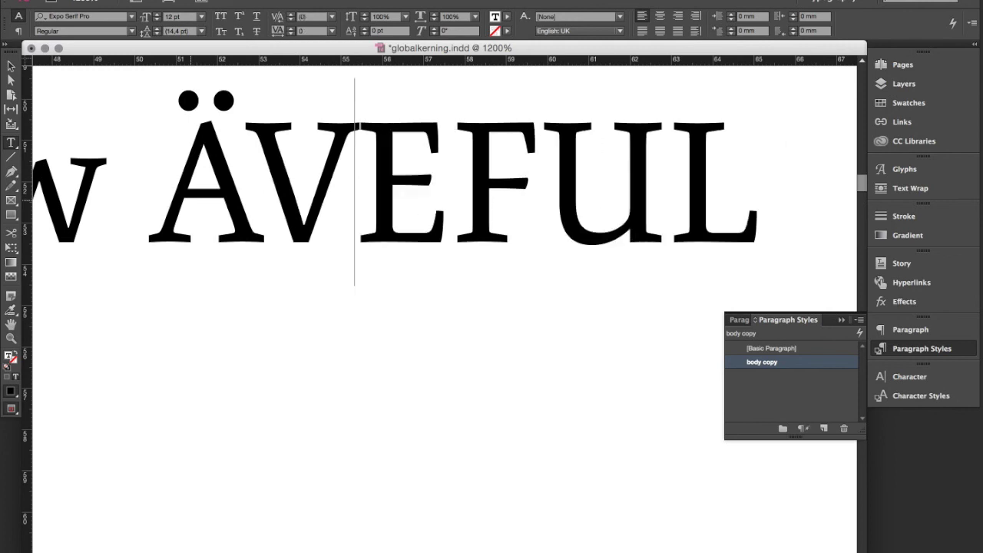
key(Left)
key(shift+Left)
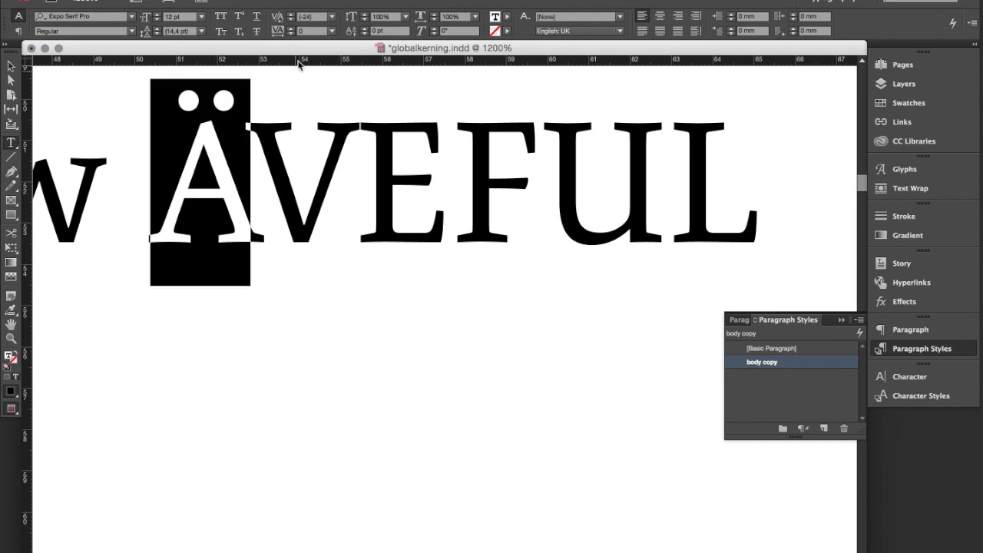